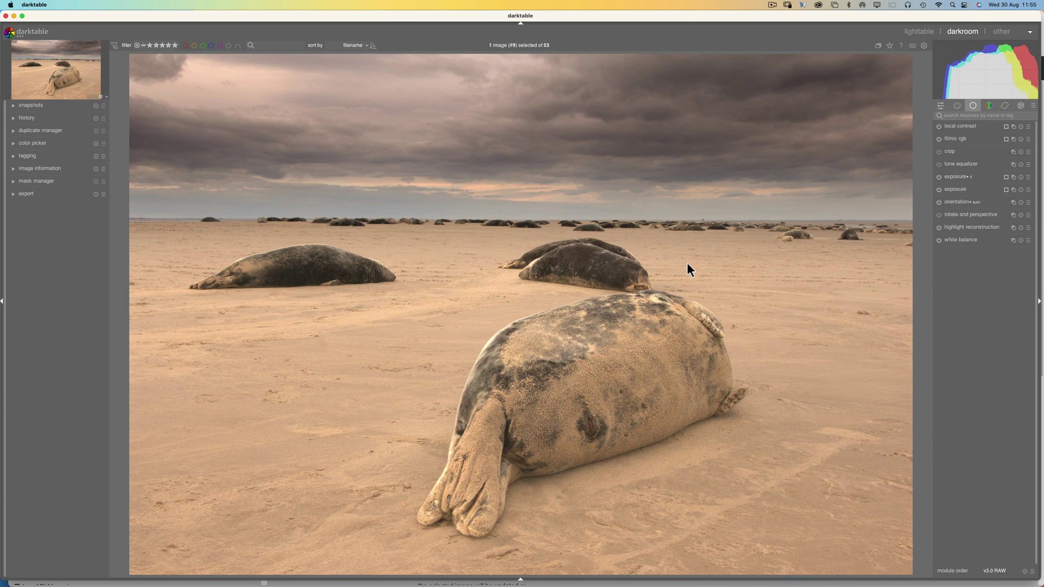
Return to the lighttable grid and run the Lua scripts installer with 'install scripts'.
click(918, 31)
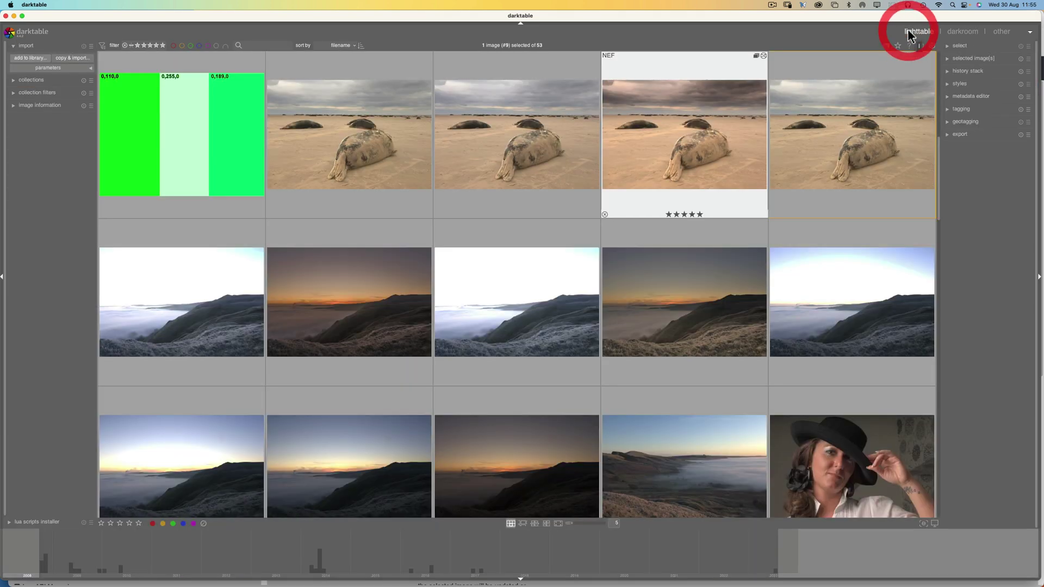
click(9, 523)
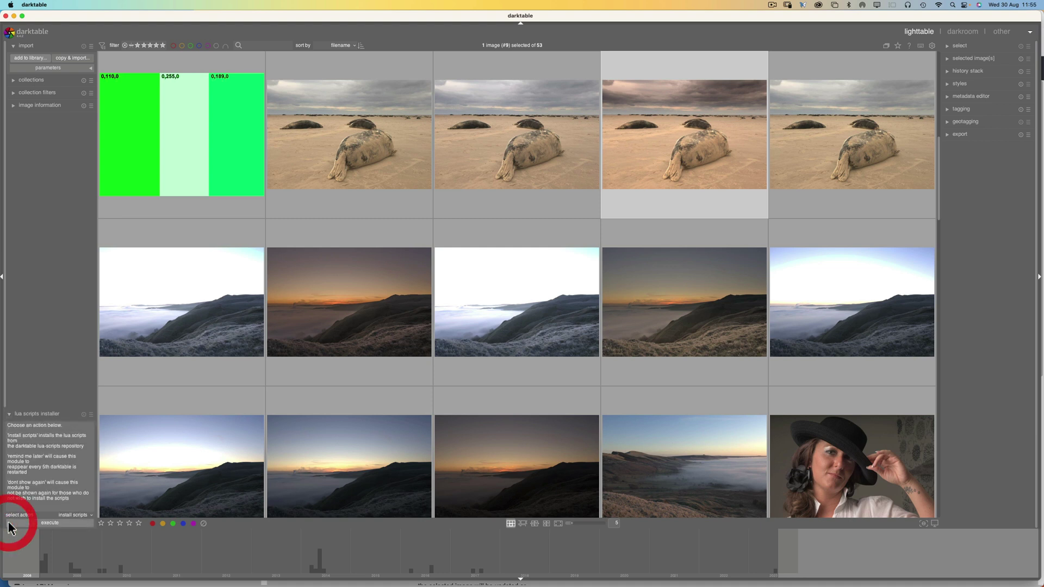
click(74, 514)
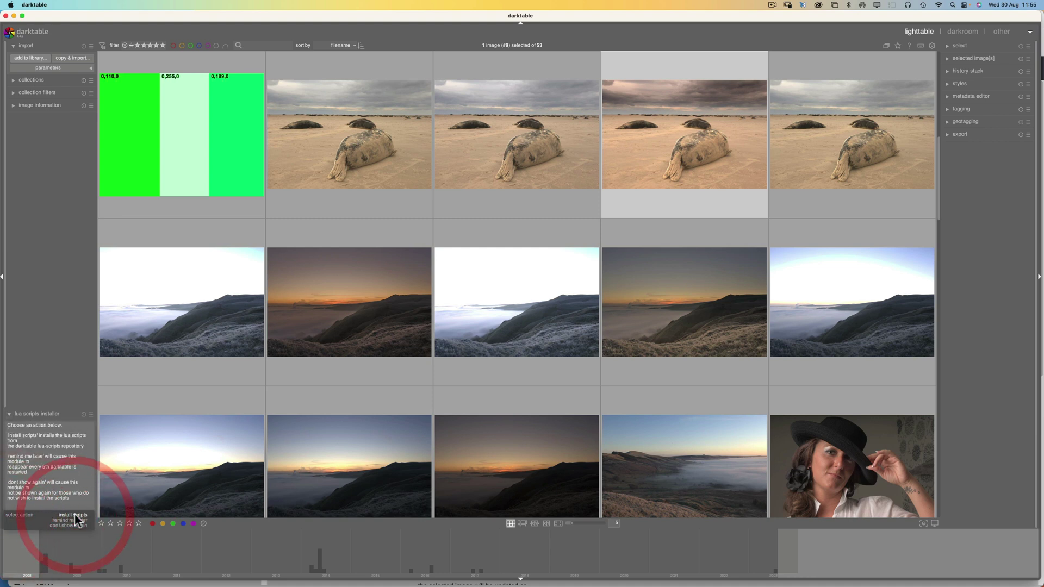
click(75, 516)
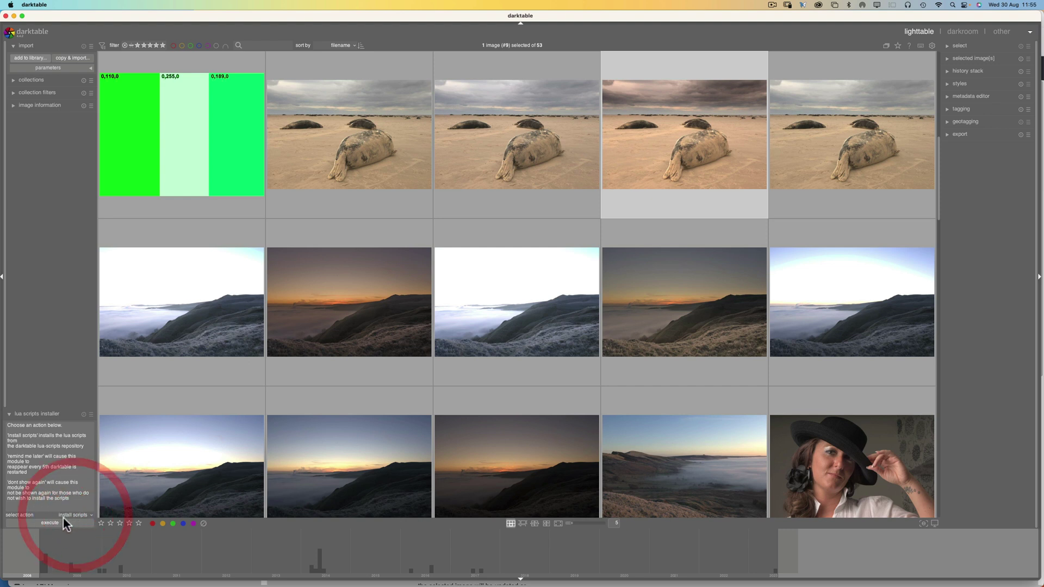
click(57, 522)
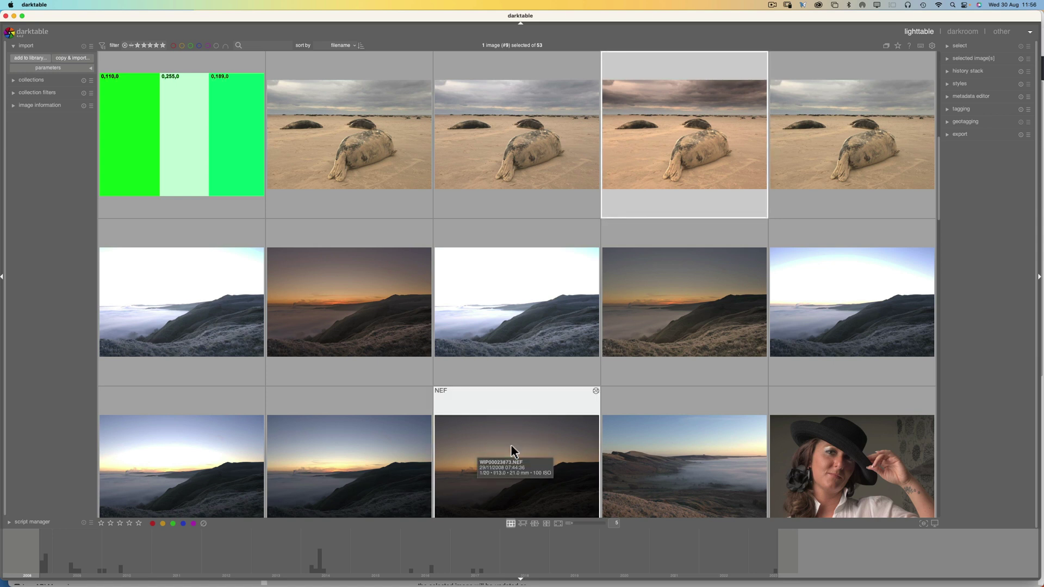
Start ext_editor from page 2 of the script manager and expand the external editors panel.
click(10, 524)
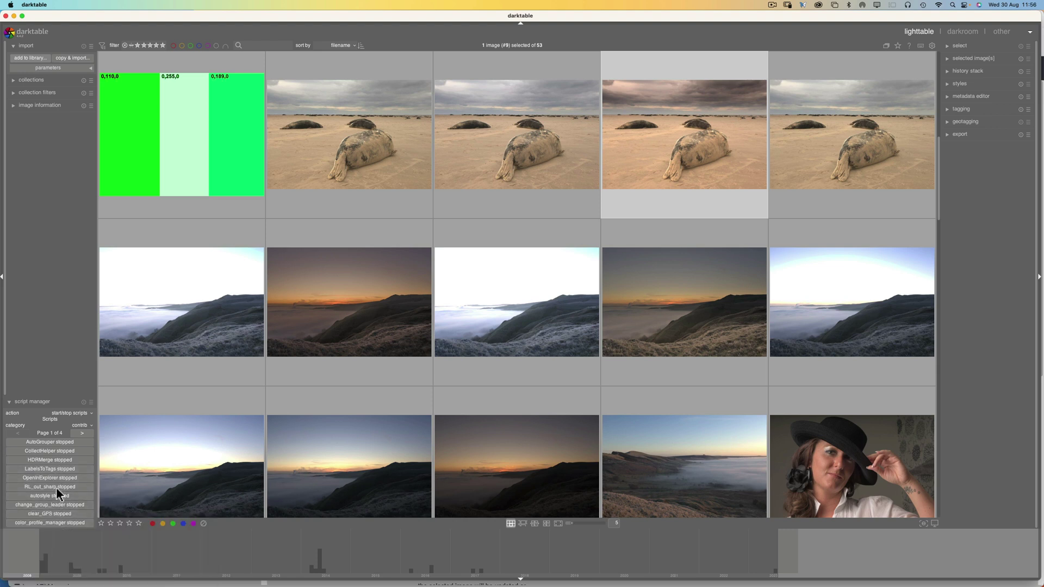
mouse_move(71, 452)
click(80, 431)
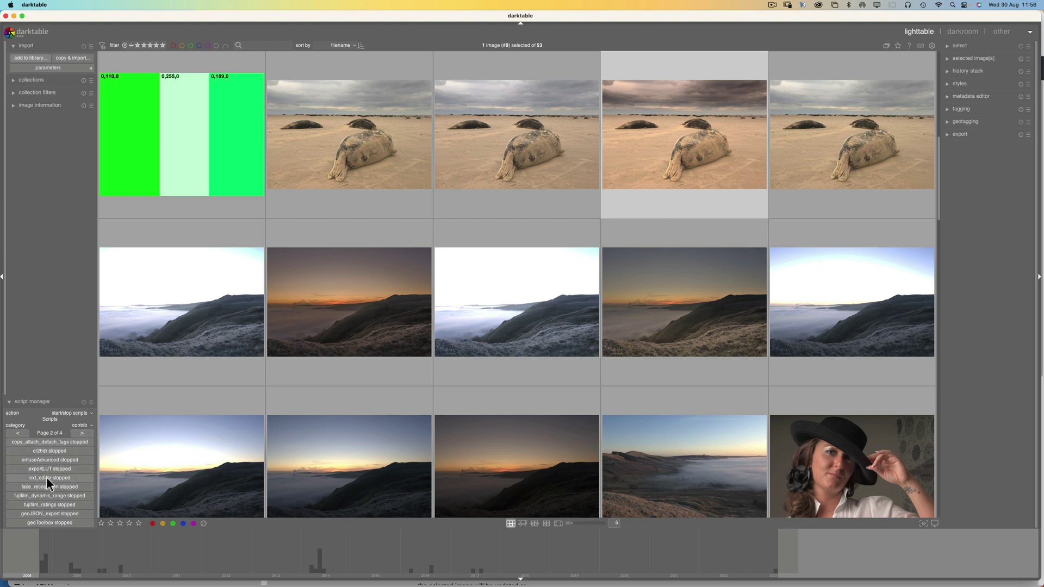
mouse_move(47, 478)
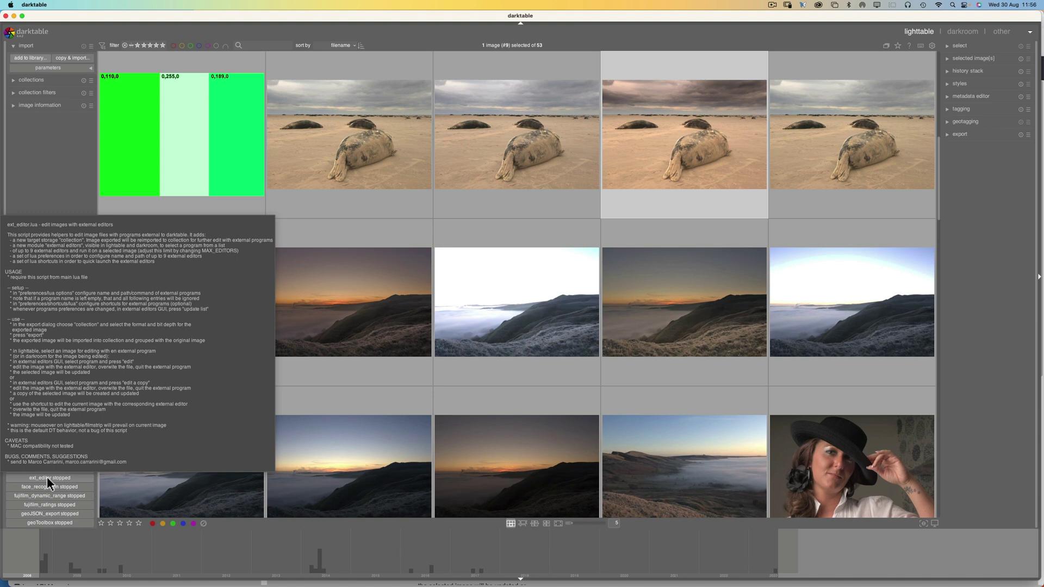
click(47, 477)
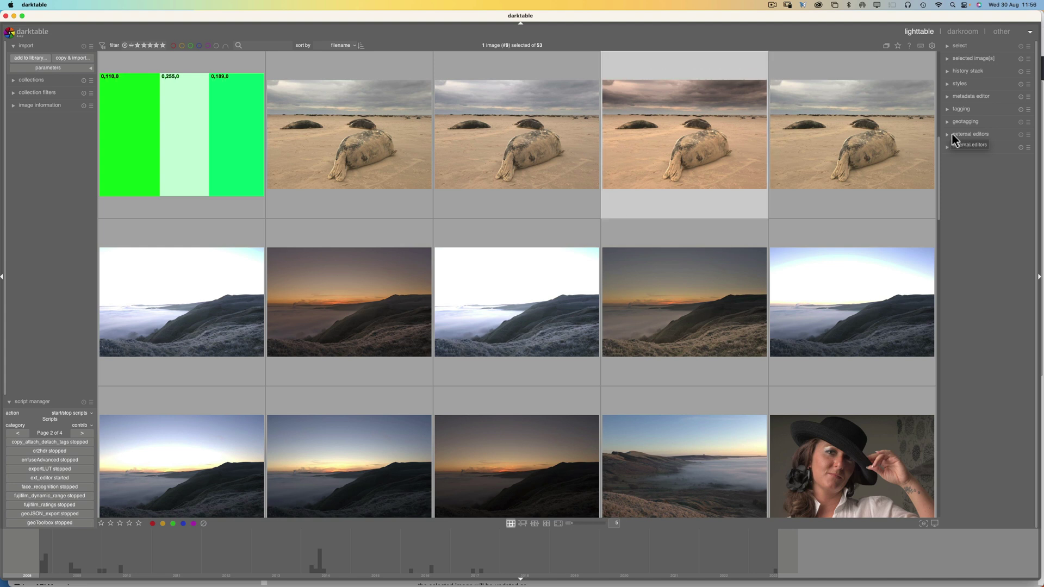
click(947, 135)
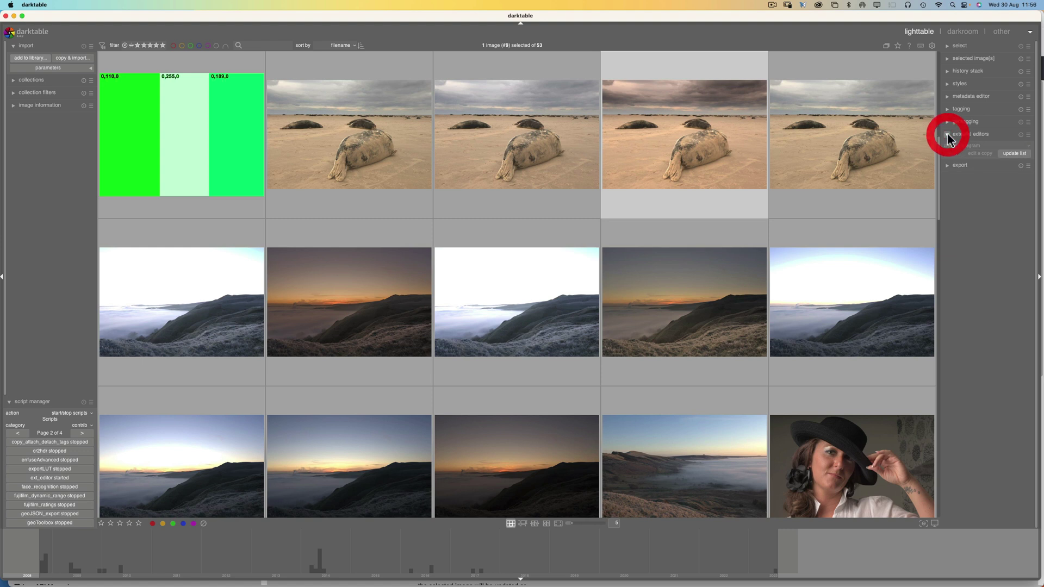
Set auto-apply pixel workflow defaults to none under processing, then show the Lua options page.
click(932, 46)
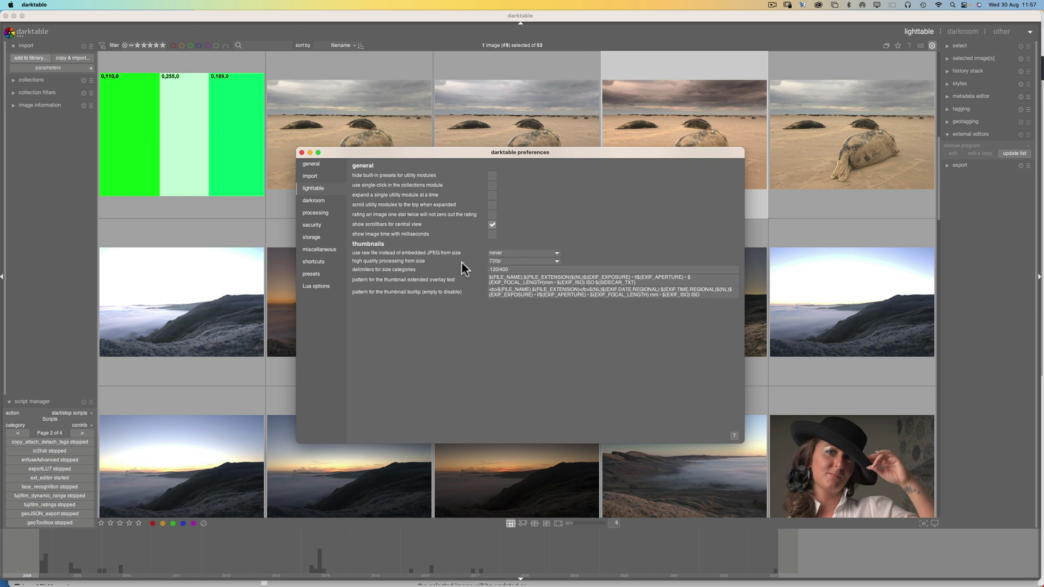
click(308, 212)
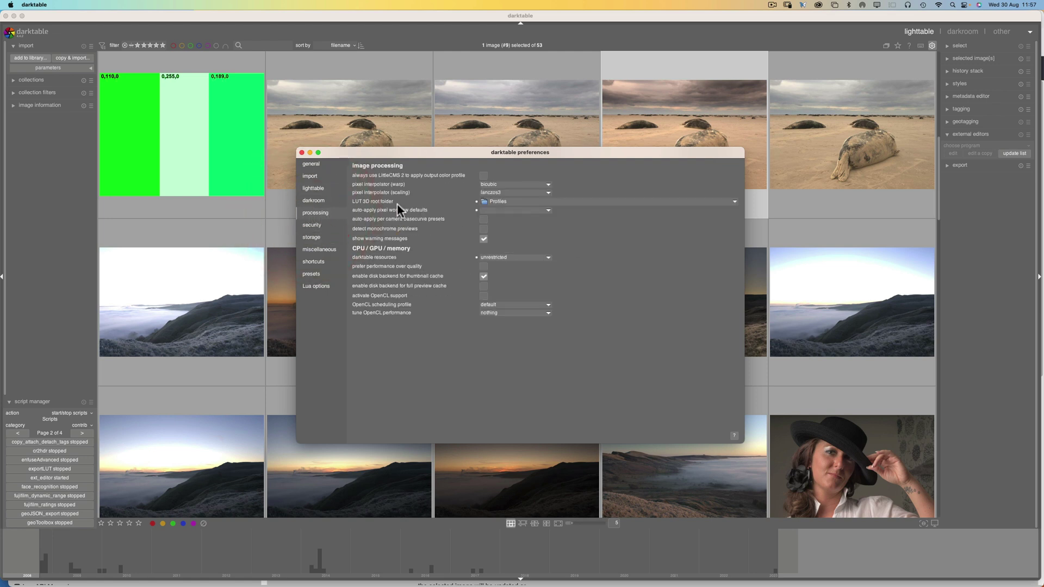
click(506, 208)
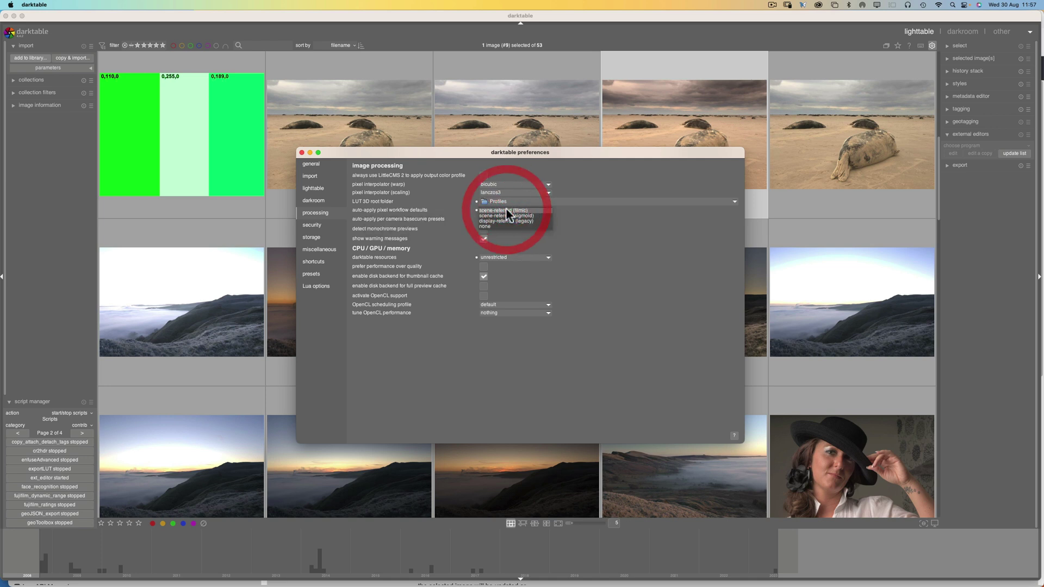
click(484, 226)
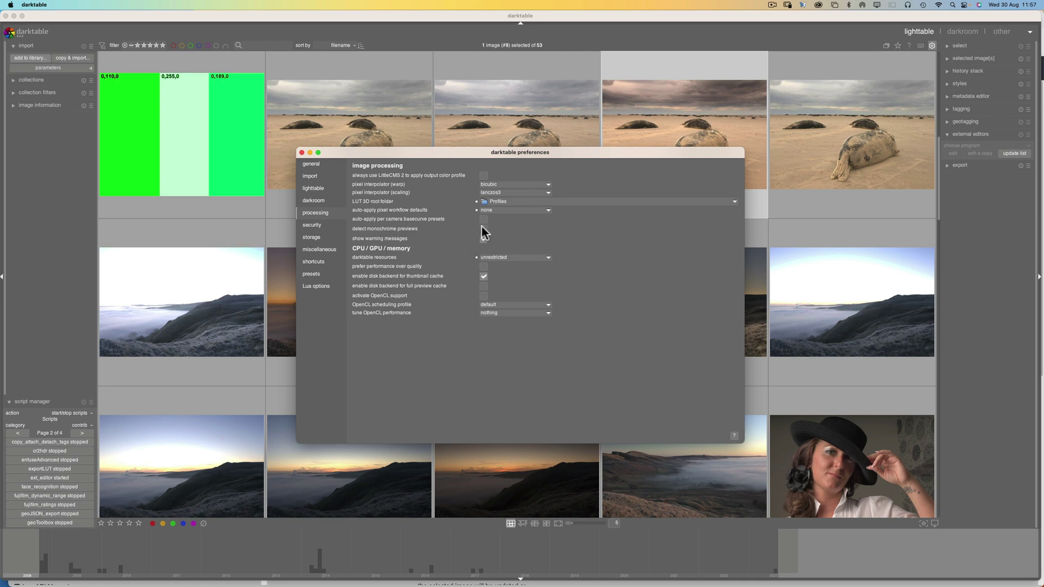
click(317, 286)
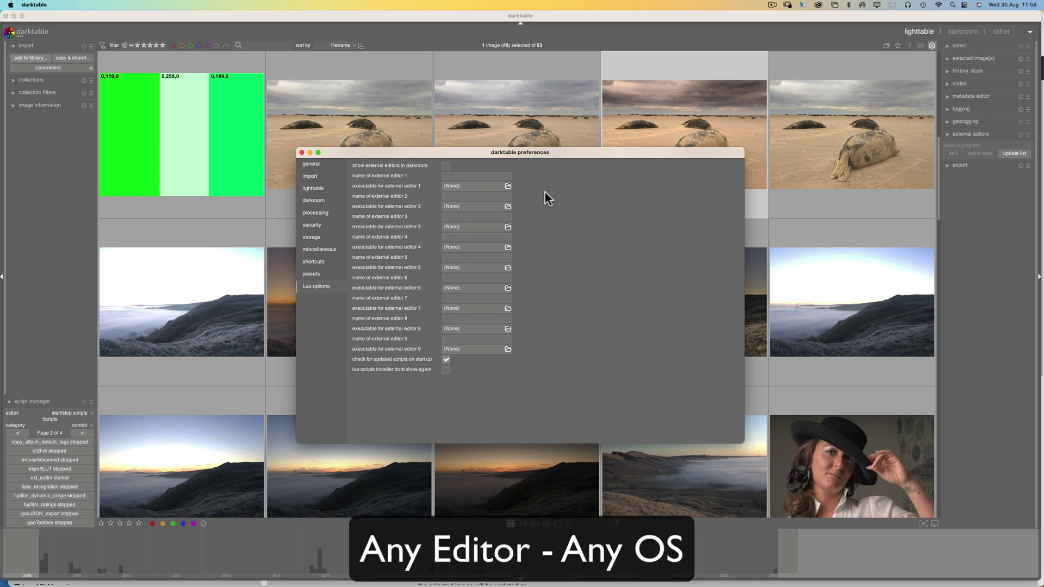
Set external editor 1 to Adobe Lightroom Classic, named Lr.
click(508, 185)
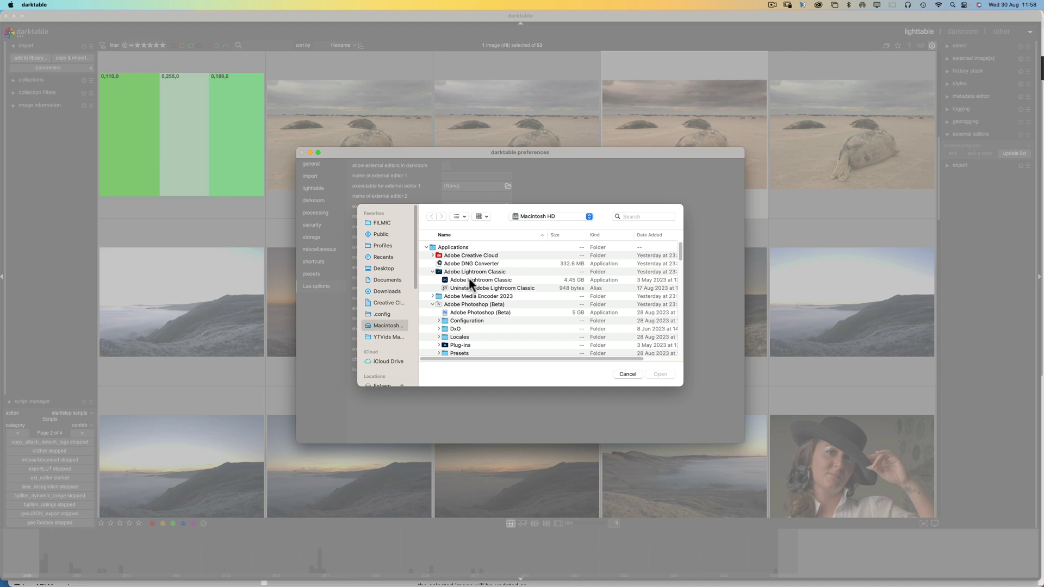
click(468, 279)
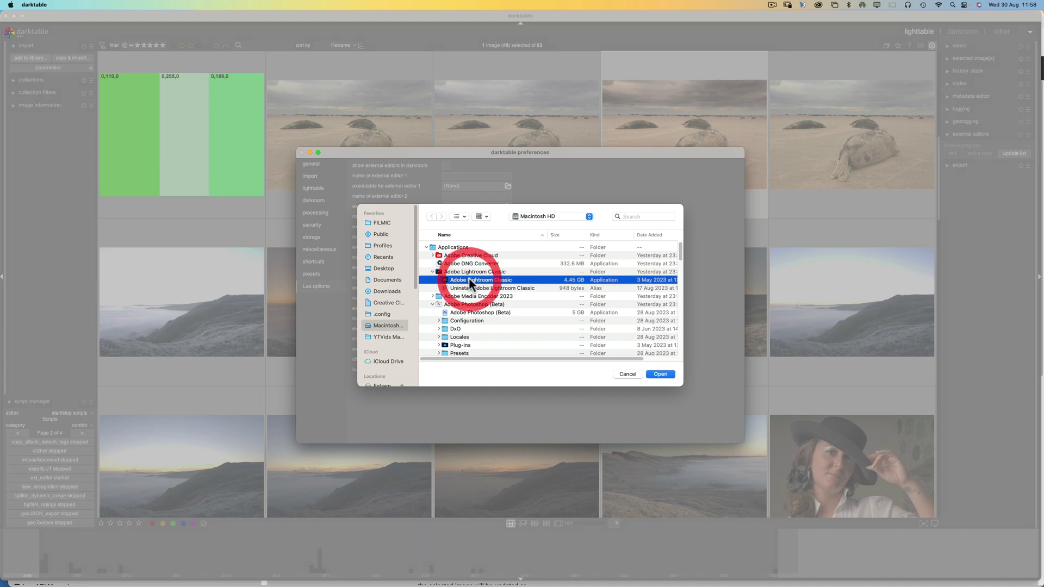
click(661, 374)
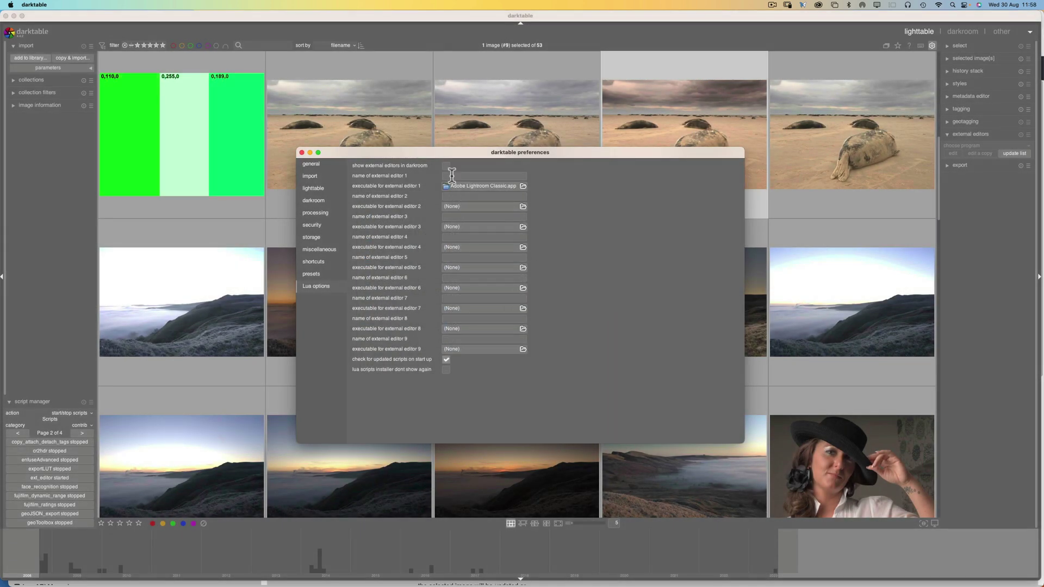
click(451, 175)
text(Lr)
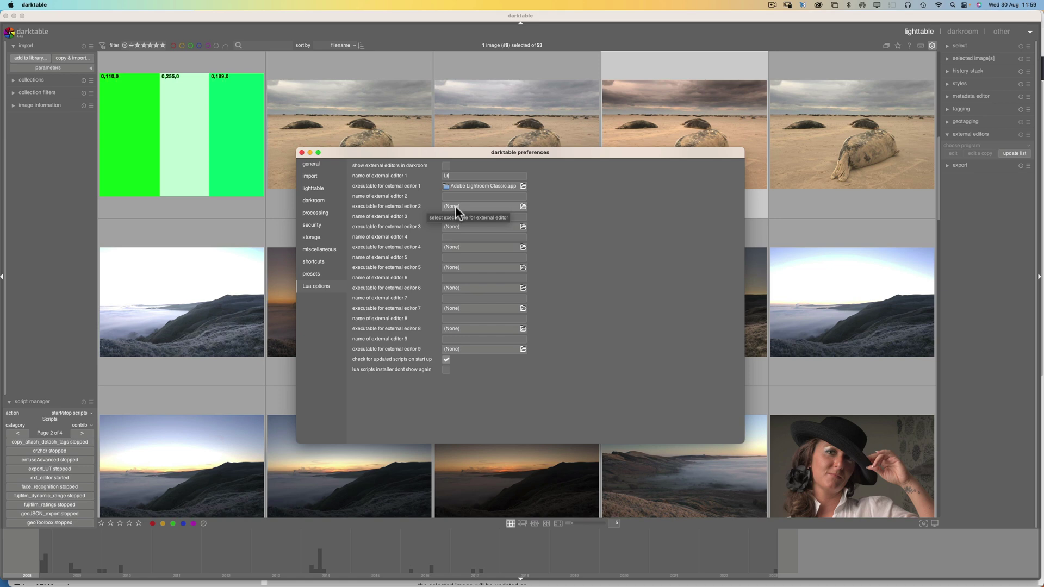
Set external editor 2 to Adobe Photoshop (Beta), named PsBETA.
click(523, 207)
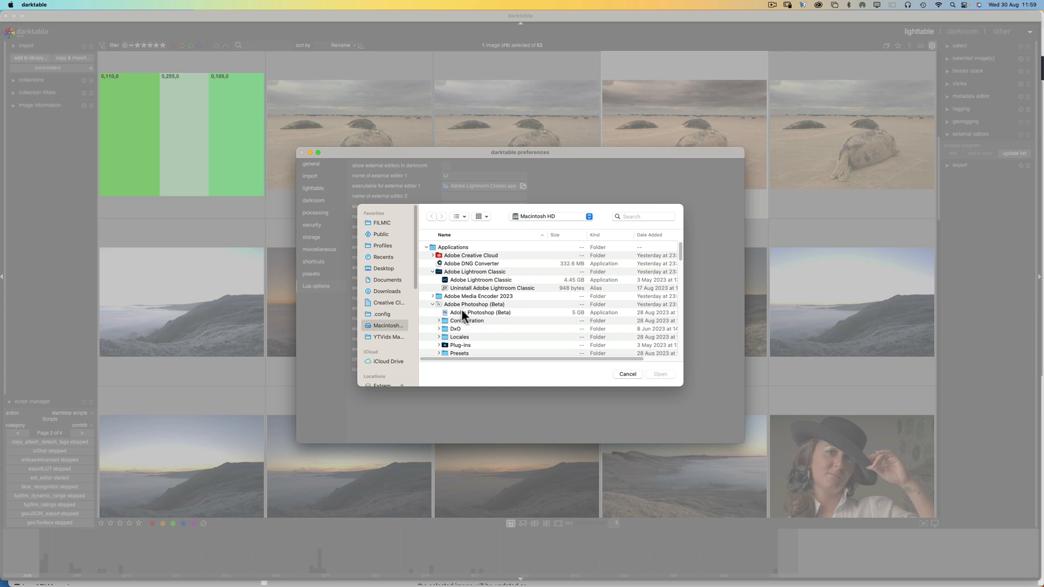
click(462, 309)
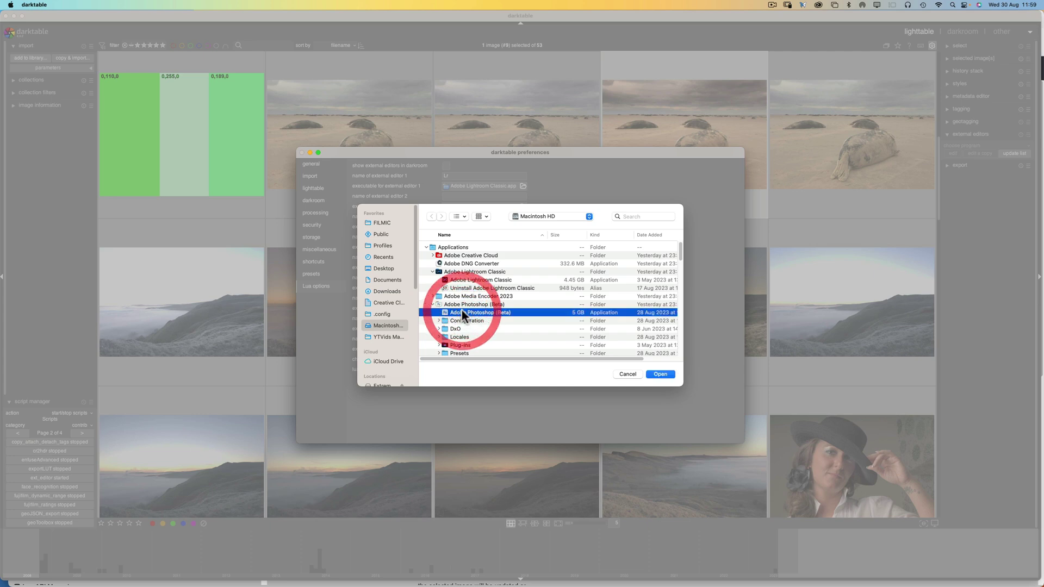
click(663, 374)
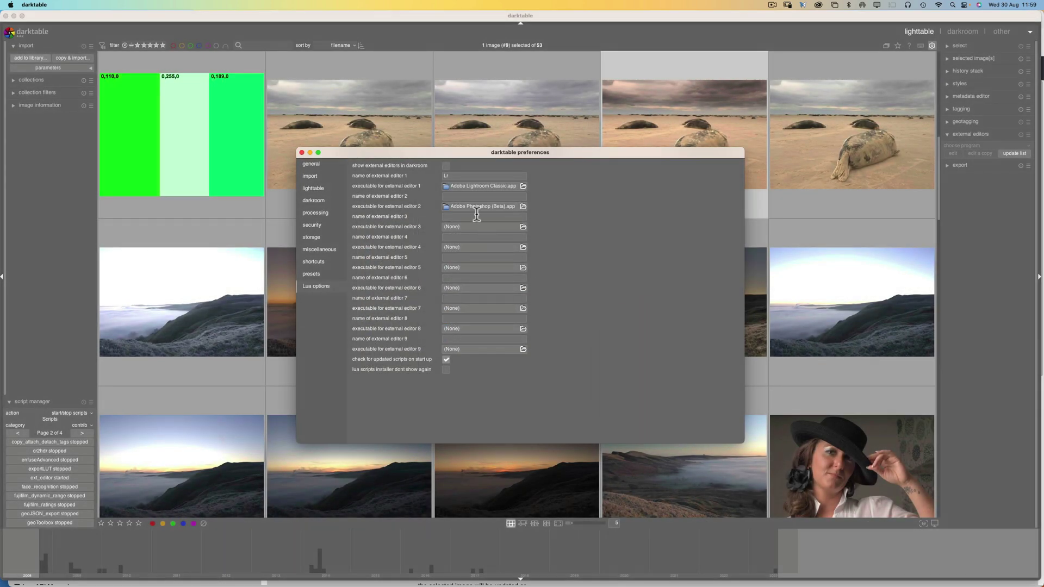
click(459, 197)
text(Ps)
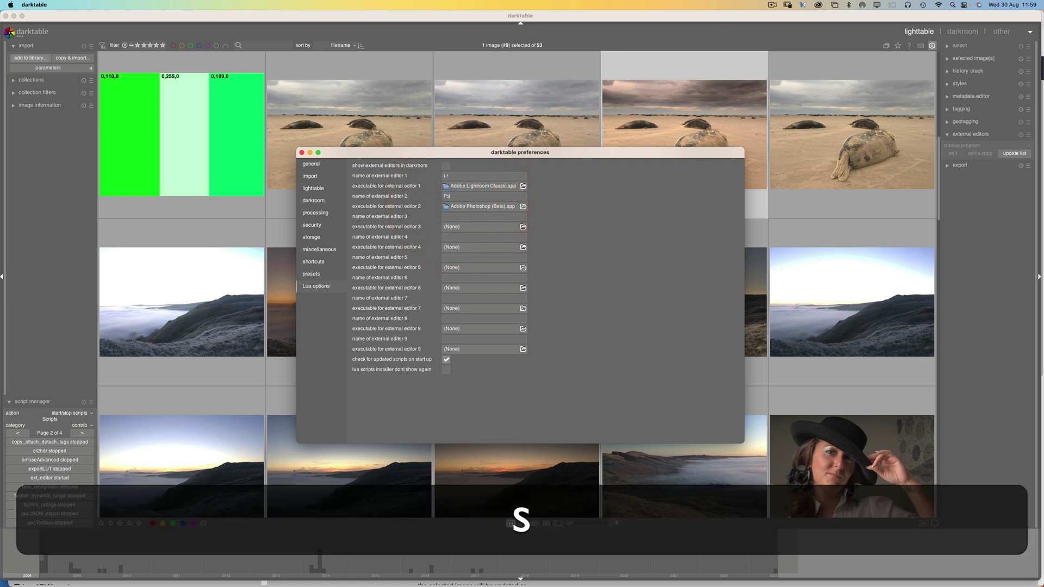
text(BETA)
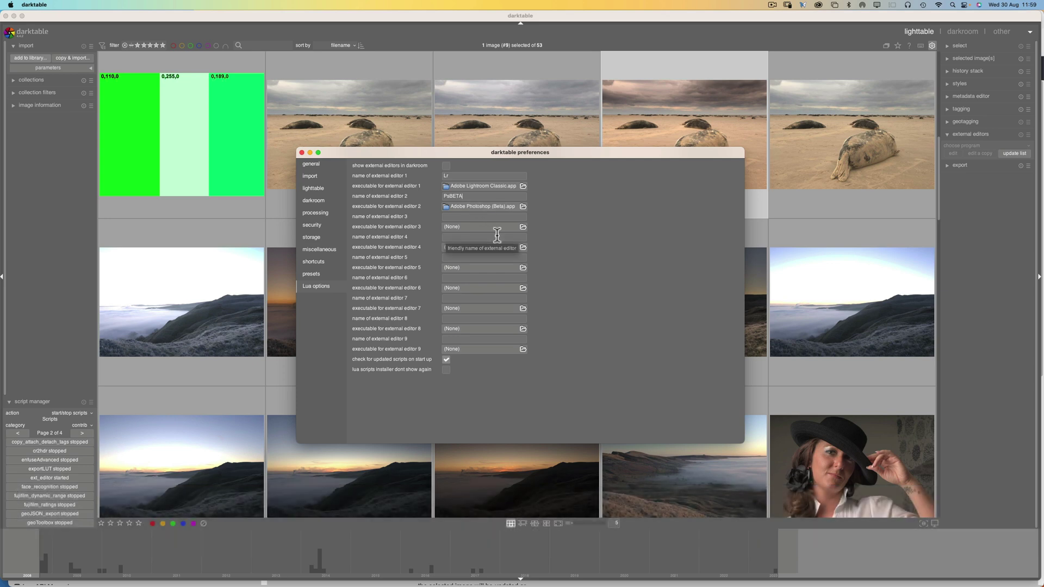
Set external editor 3 to Adobe Photoshop 2023, named Ps2023.
click(522, 226)
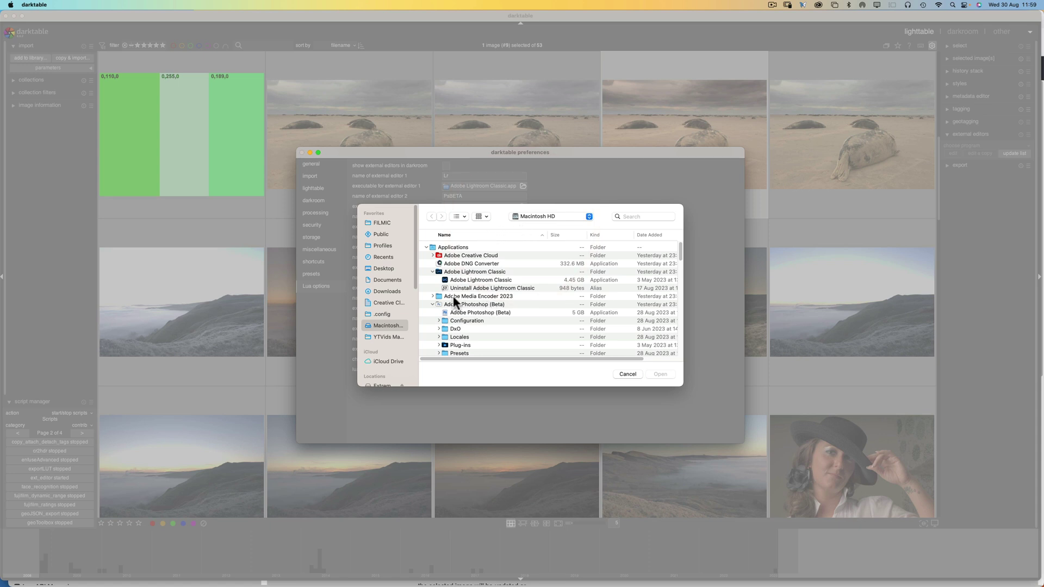
click(433, 272)
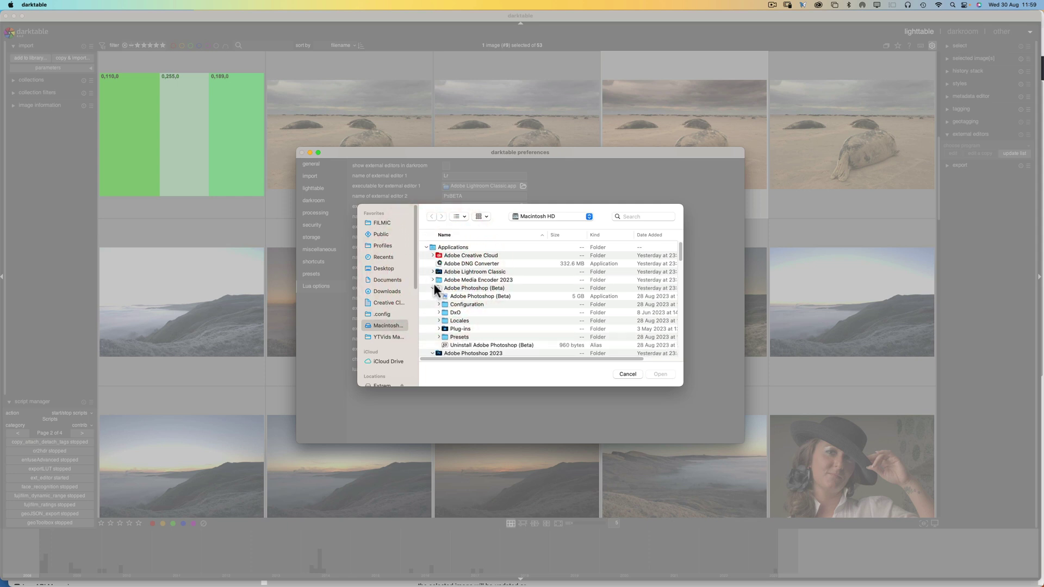
click(433, 289)
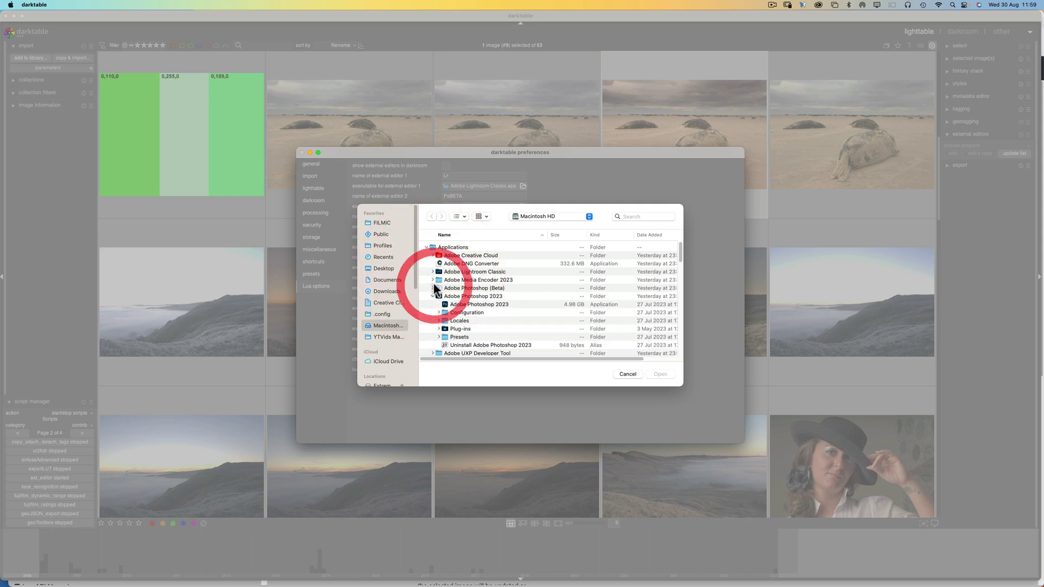
click(485, 305)
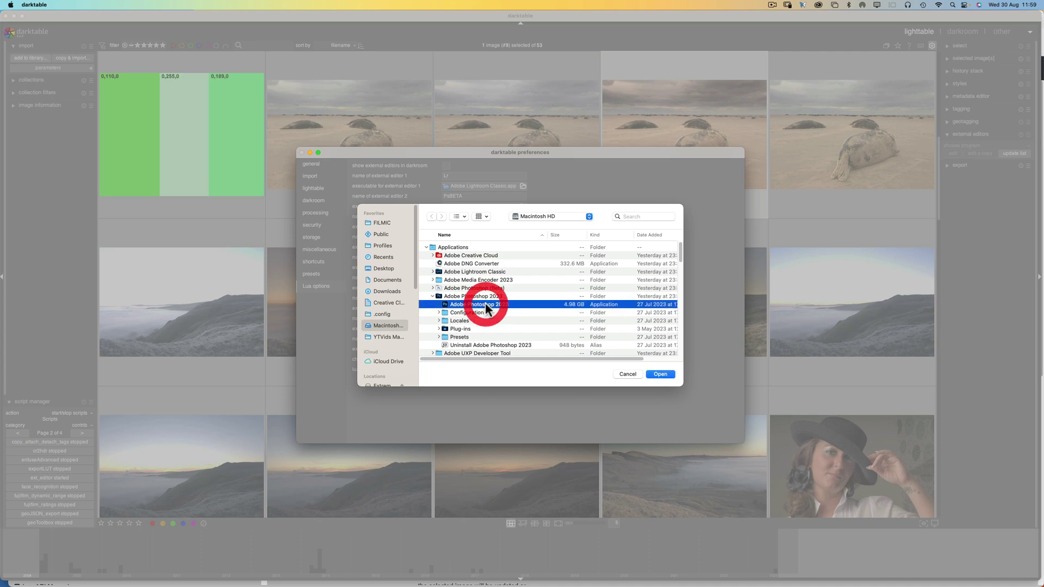
click(661, 374)
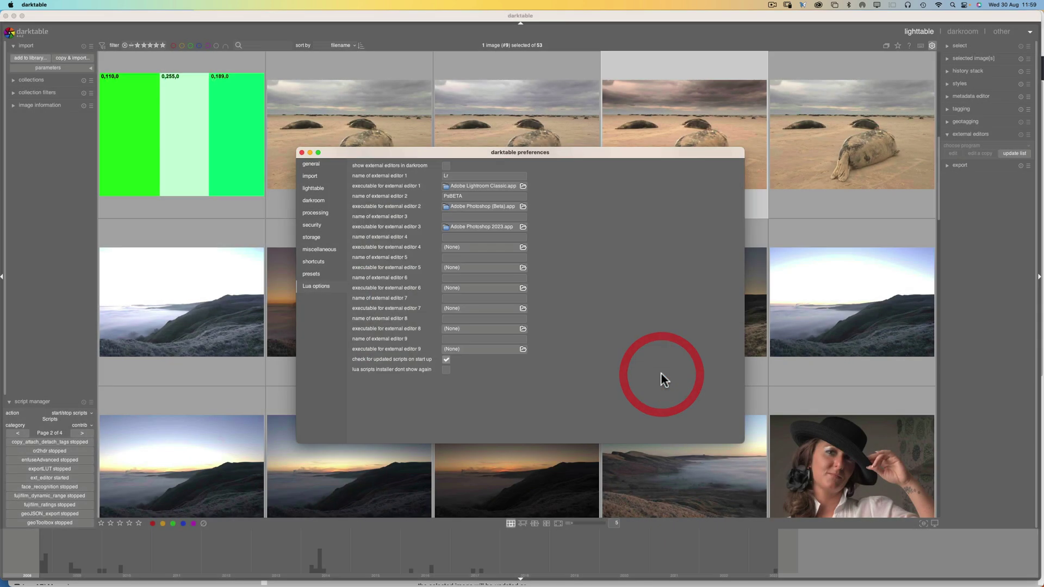
click(453, 216)
text(Ps2023)
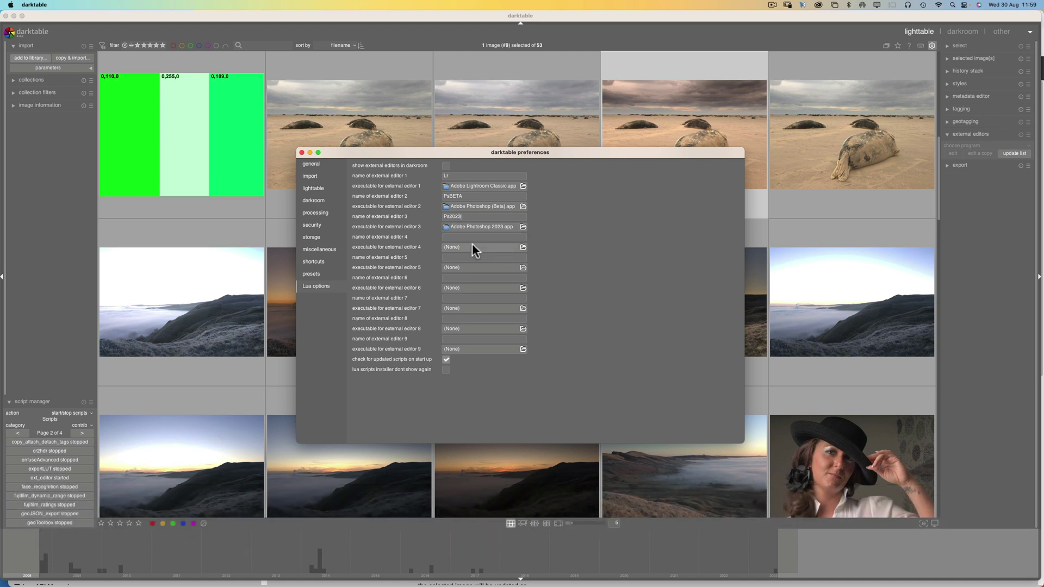
Commit the Ps2023 editor name and close the preferences window.
click(457, 237)
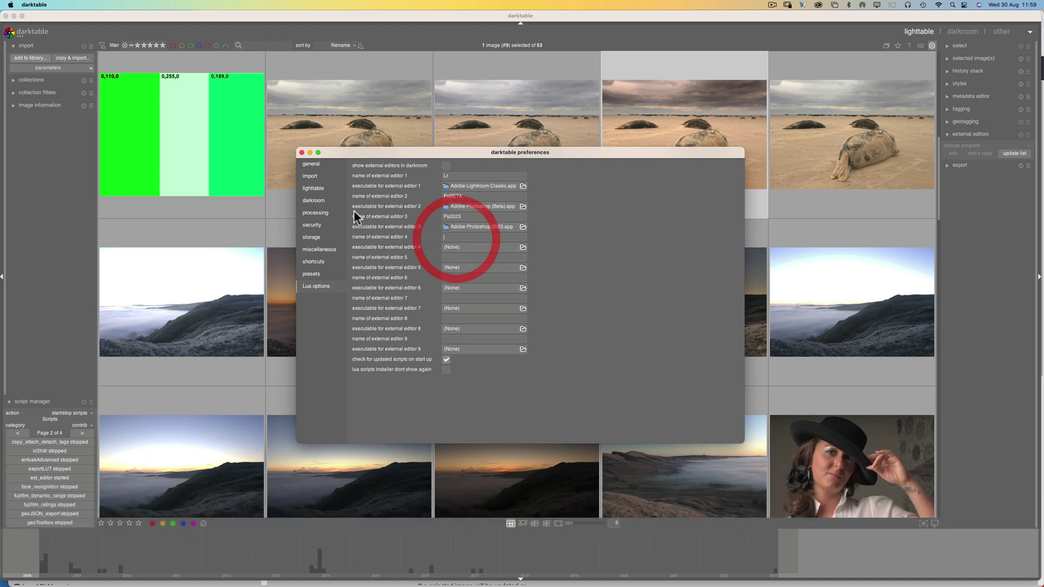
click(302, 153)
click(302, 152)
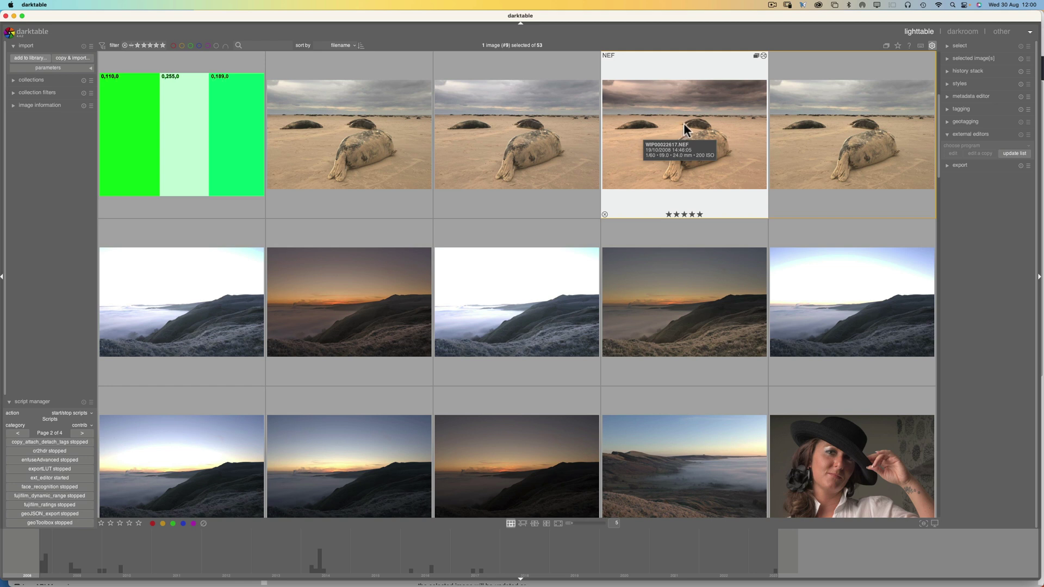
Set the export module's target storage to collection.
click(959, 166)
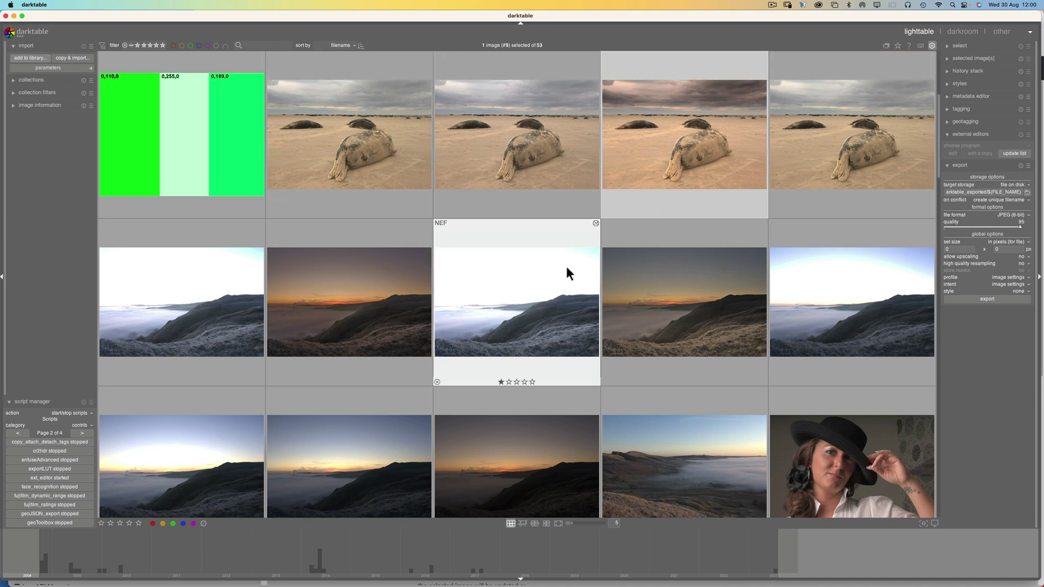
click(1024, 186)
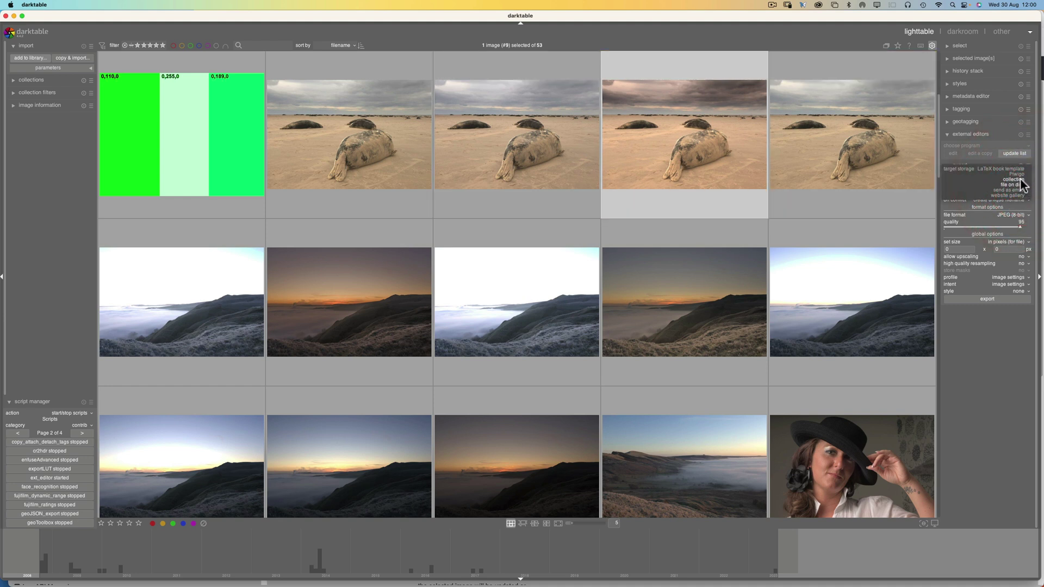
click(1022, 184)
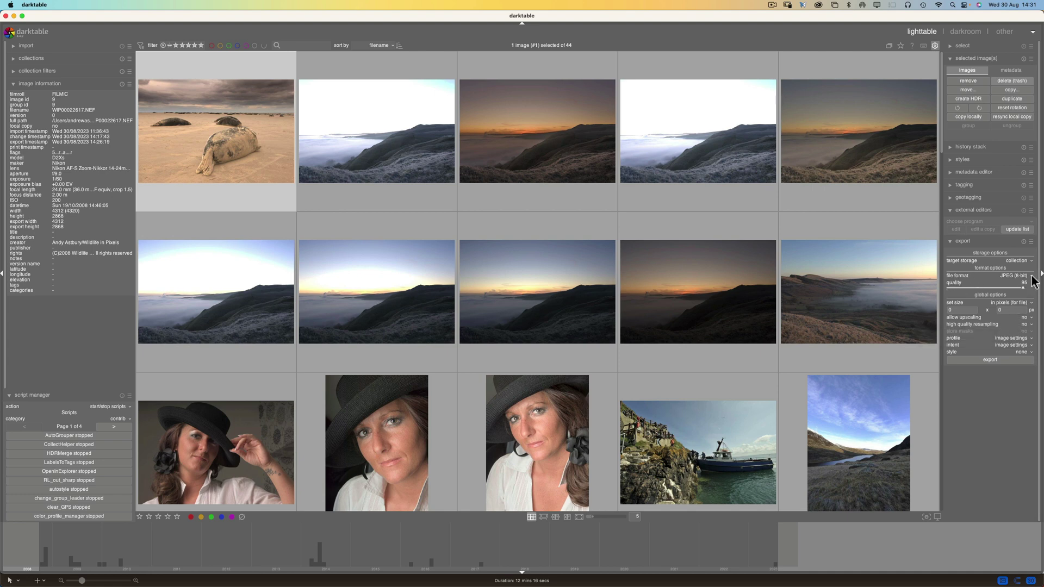
Switch the export format from JPEG to TIFF (16 bit) and export the seal photo.
click(1032, 280)
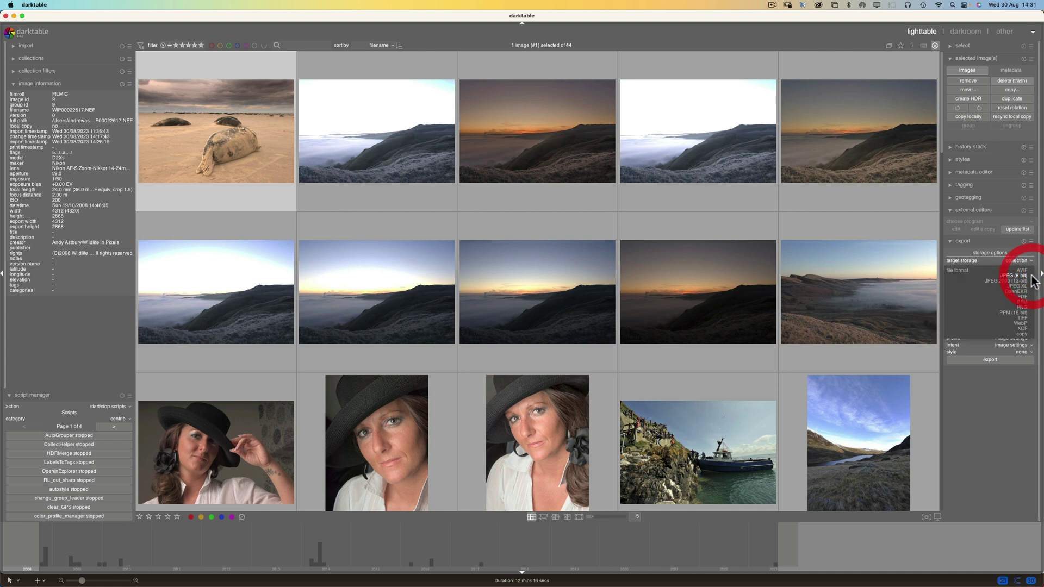
click(1020, 320)
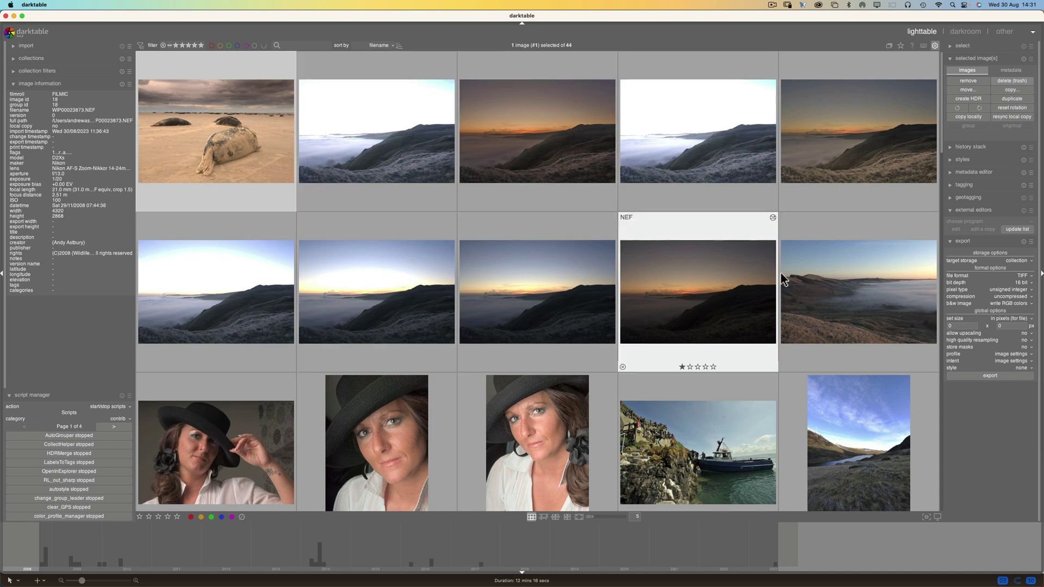
click(987, 377)
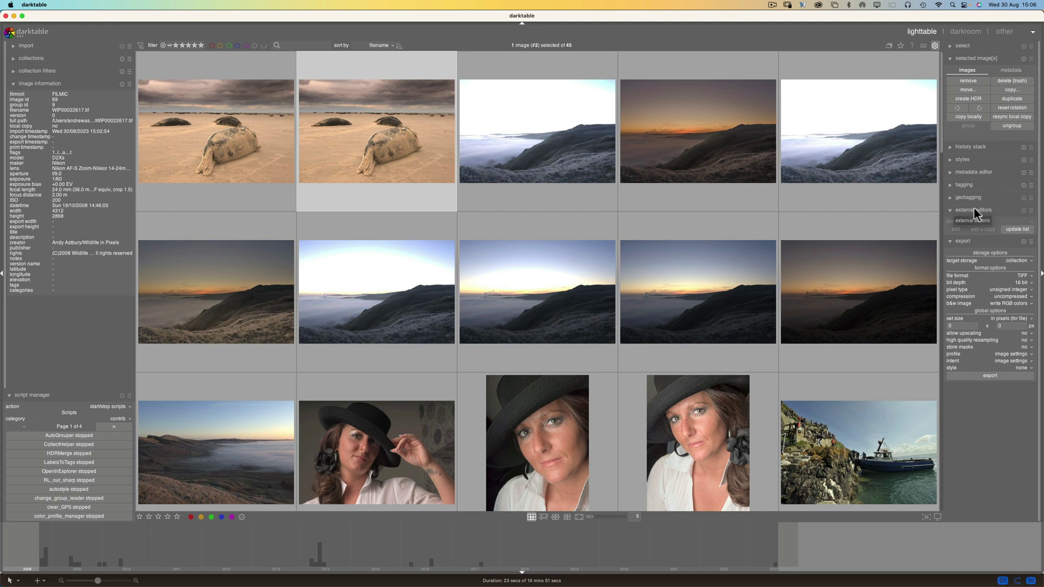
Update the external editors list and edit the seal TIFF in '1: Lr' (Lightroom Classic).
click(1016, 231)
click(956, 229)
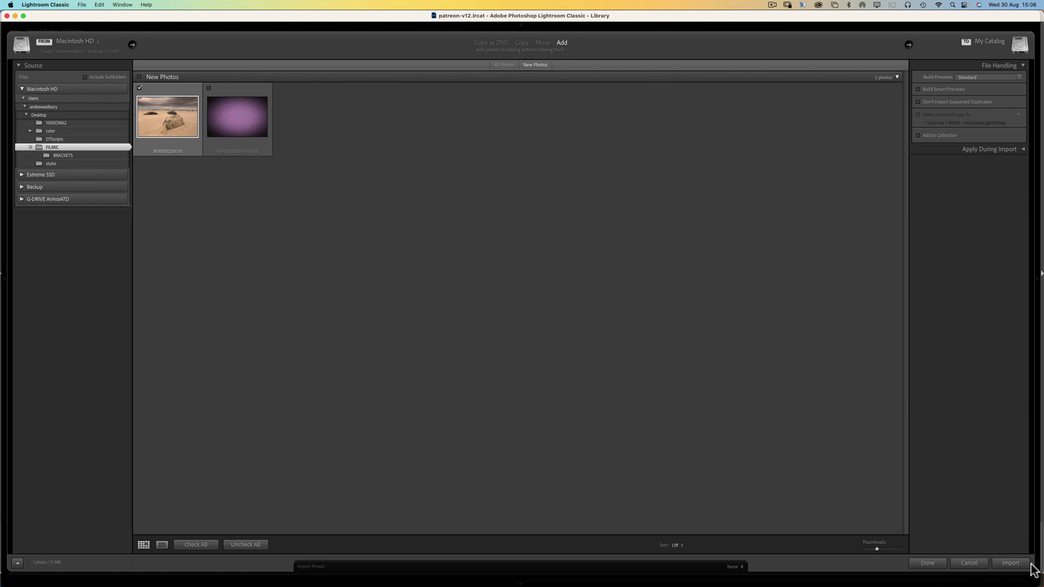
Import the seal TIFF into Lightroom Classic, view it in Loupe, then return to darktable.
click(1009, 564)
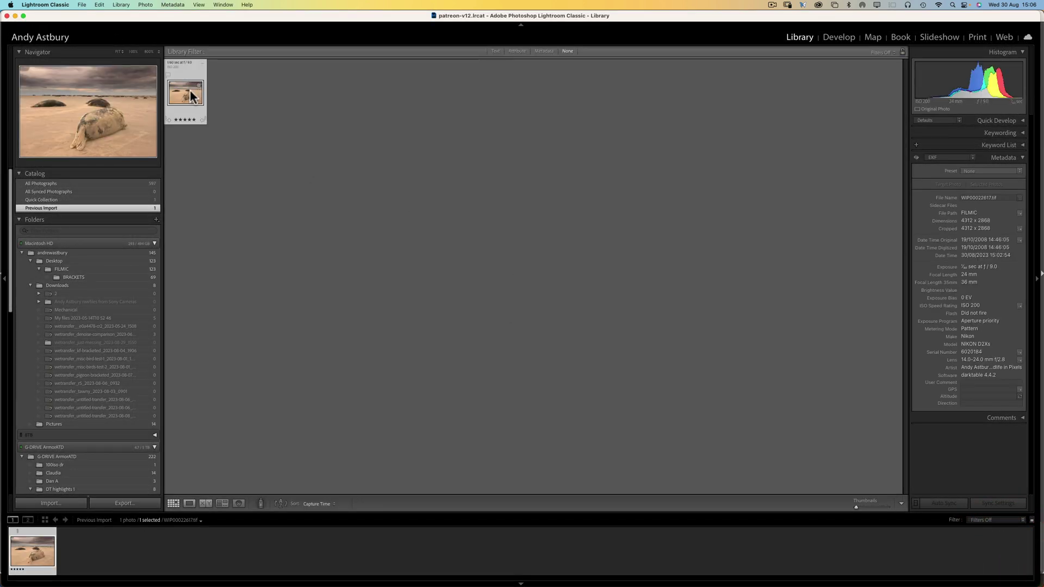
double_click(190, 90)
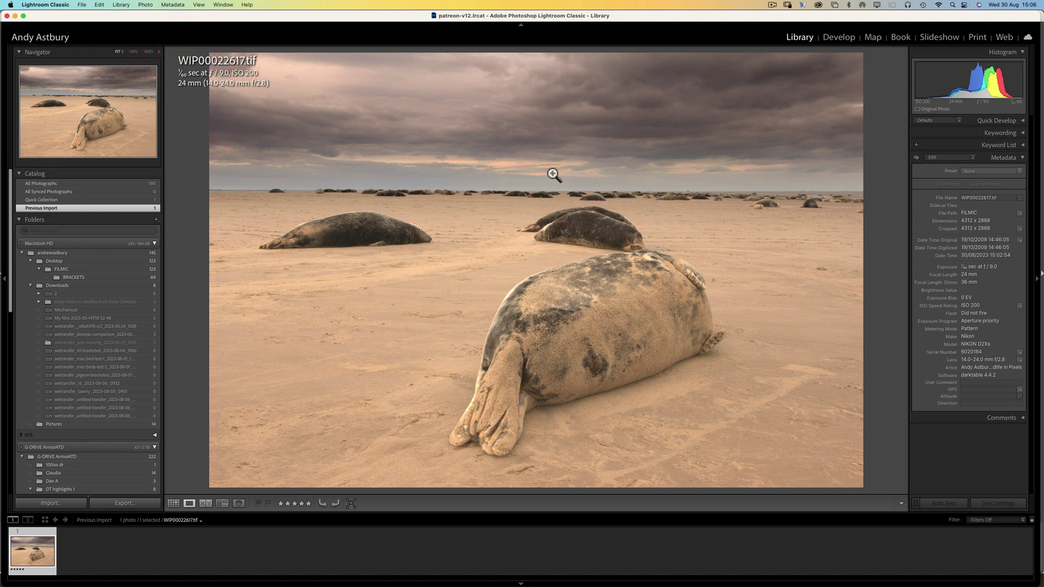
mouse_move(650, 584)
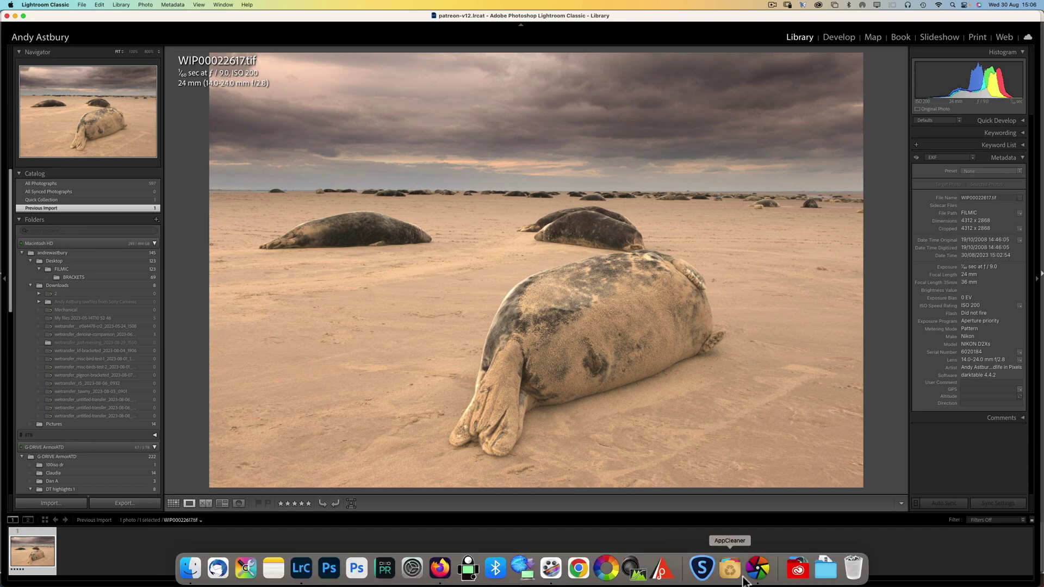
click(758, 566)
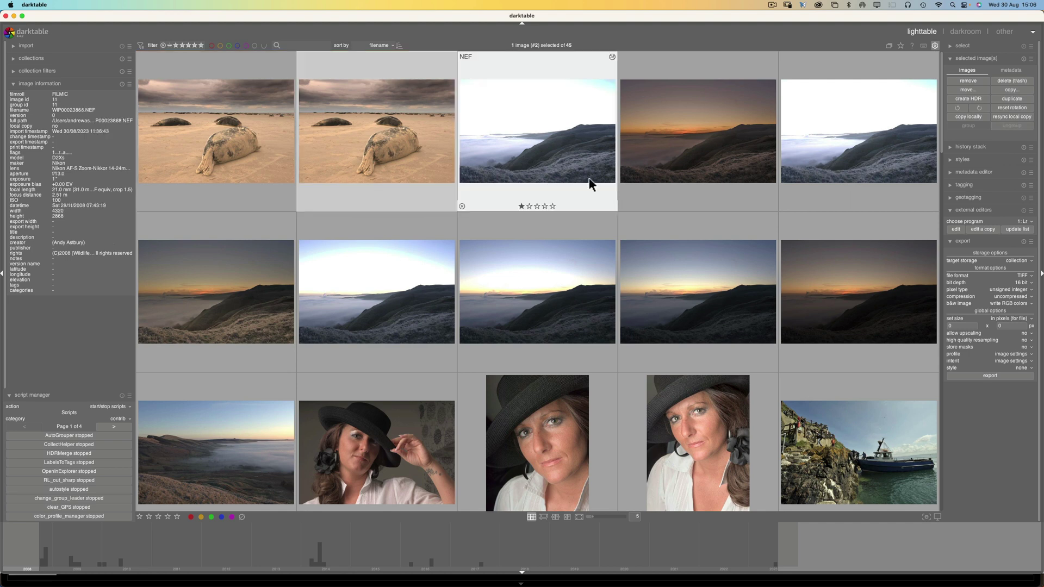
Choose the '2: PsBETA' external editor and send the seal TIFF to Photoshop Beta.
click(1026, 223)
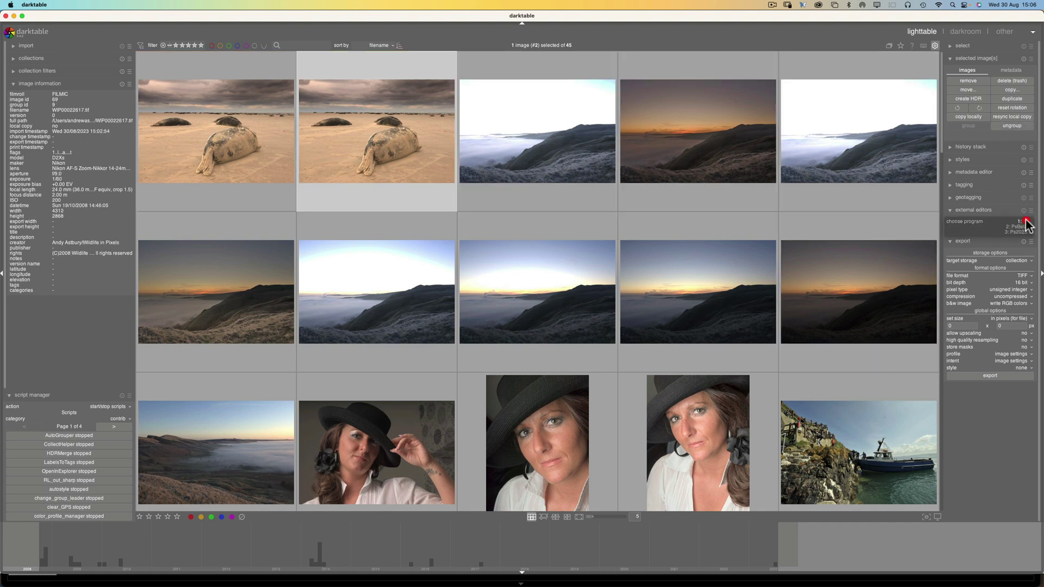
click(1017, 226)
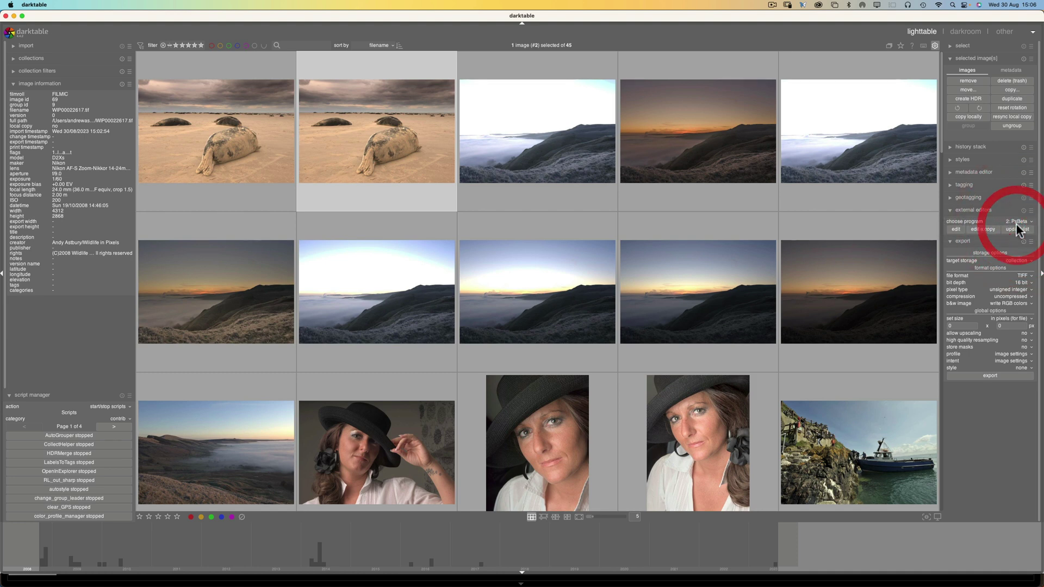
click(957, 229)
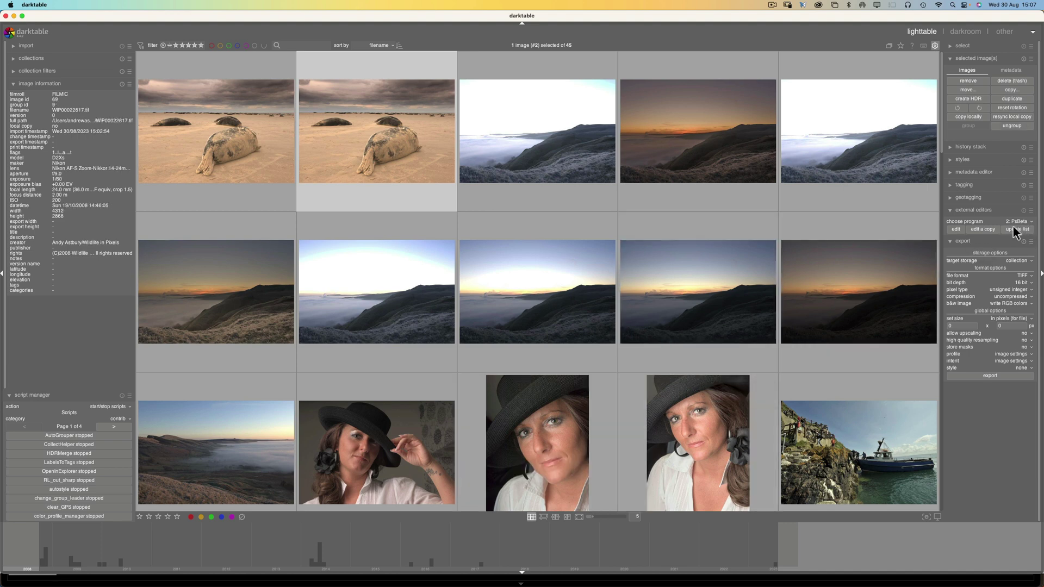
Quit Lightroom Classic, choosing 'Skip this time' for the catalog backup.
mouse_move(332, 575)
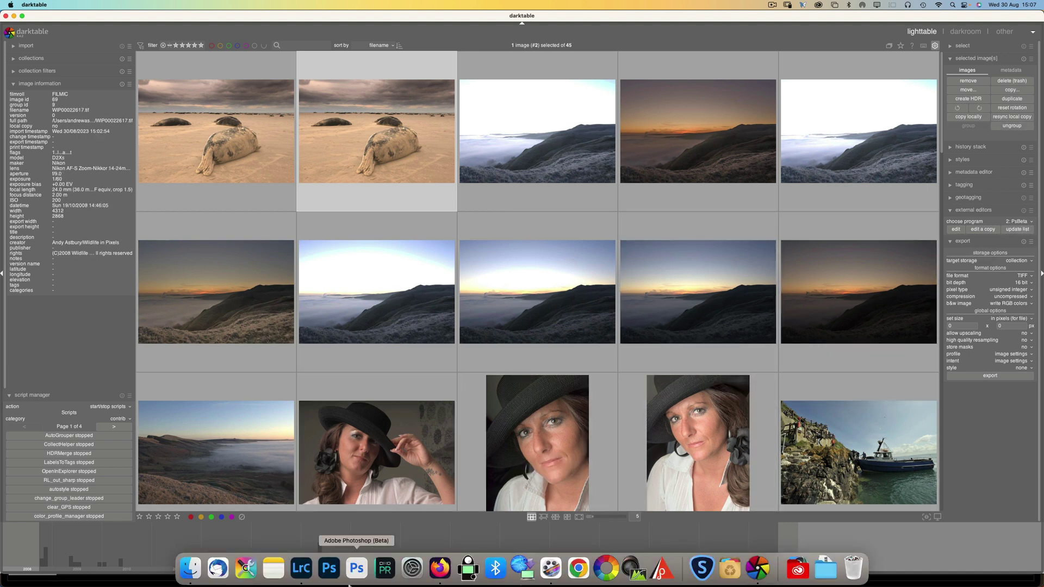
click(298, 572)
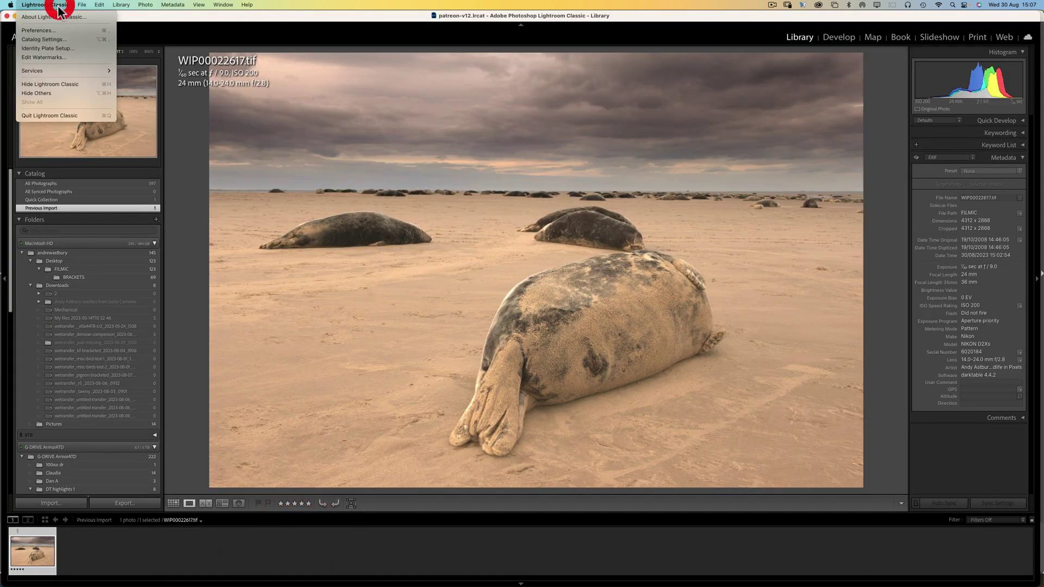
click(75, 115)
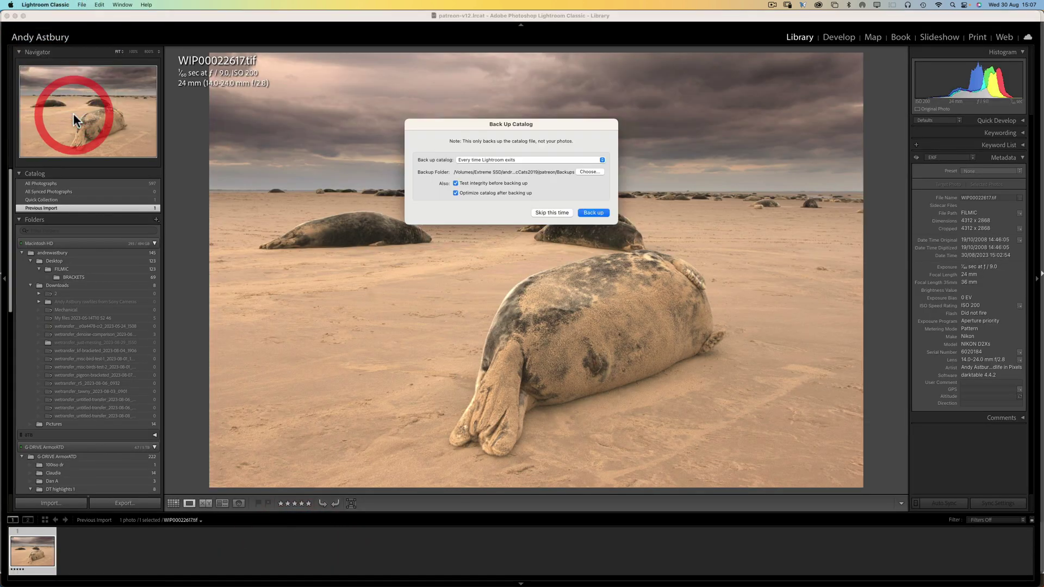
click(563, 213)
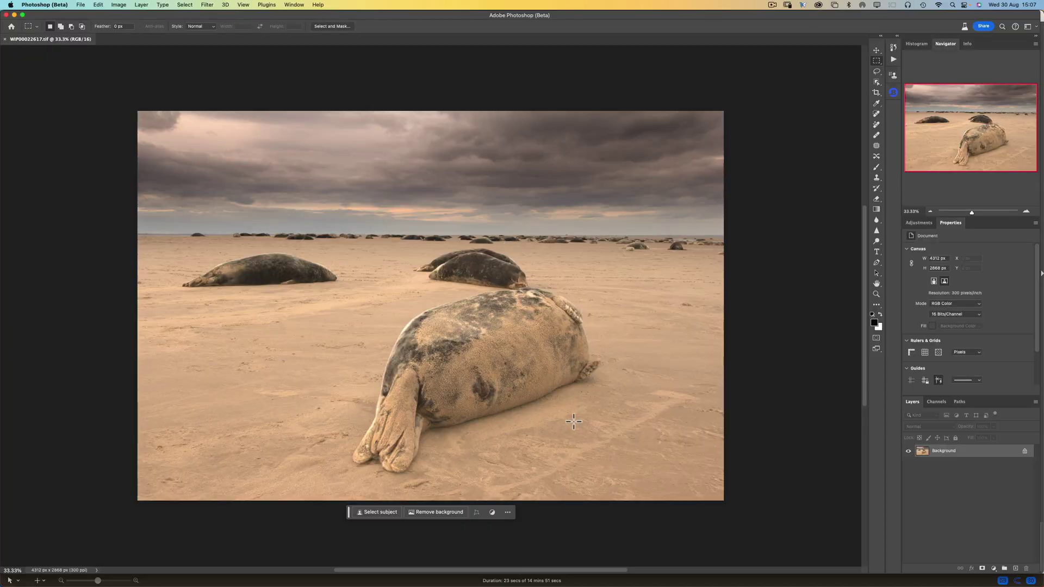
Back in darktable, pick '3: Ps2023' as external editor and send the seal TIFF to it.
mouse_move(686, 585)
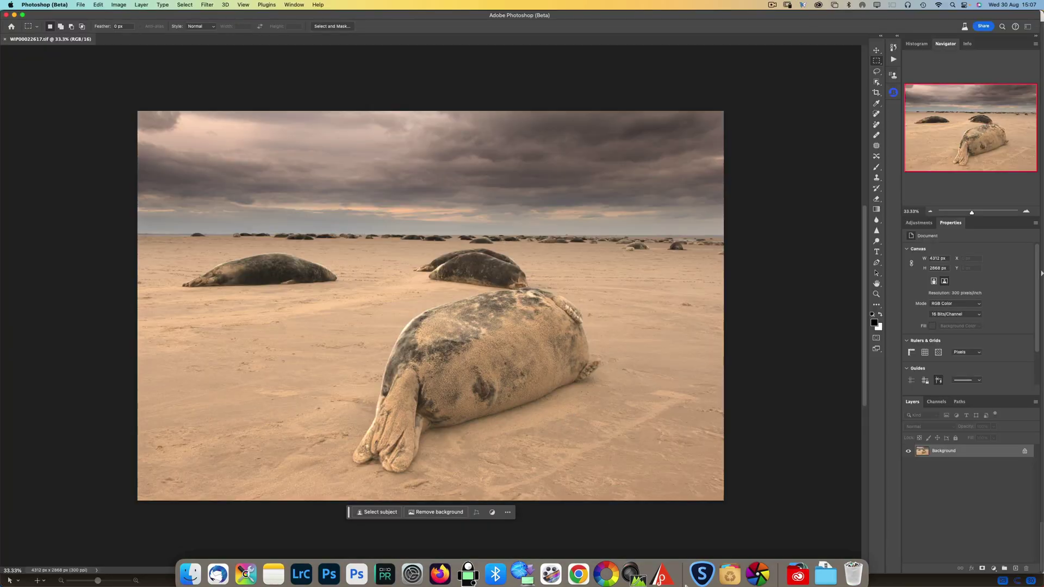
click(759, 572)
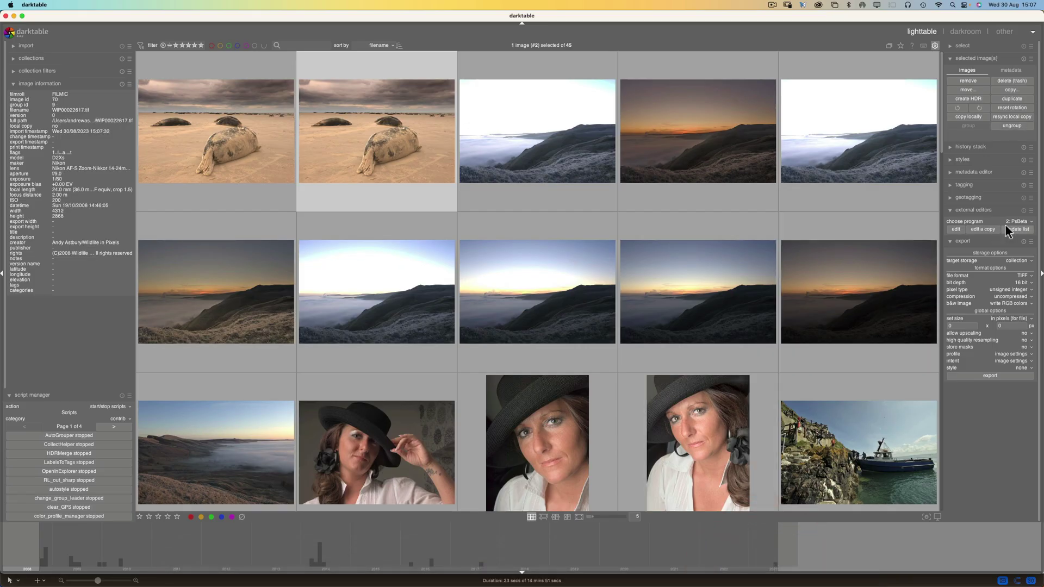
click(1015, 225)
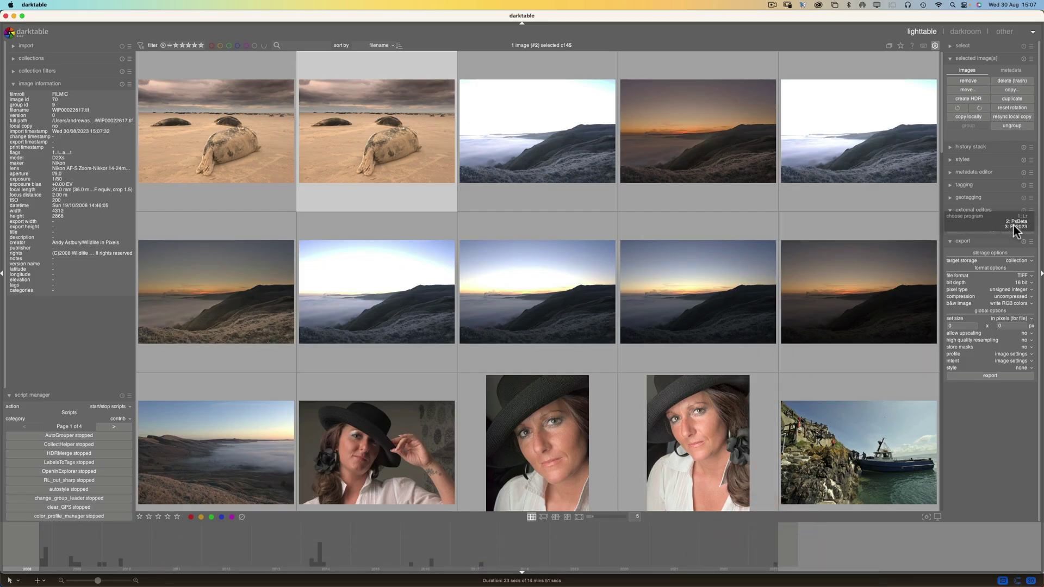
click(1014, 229)
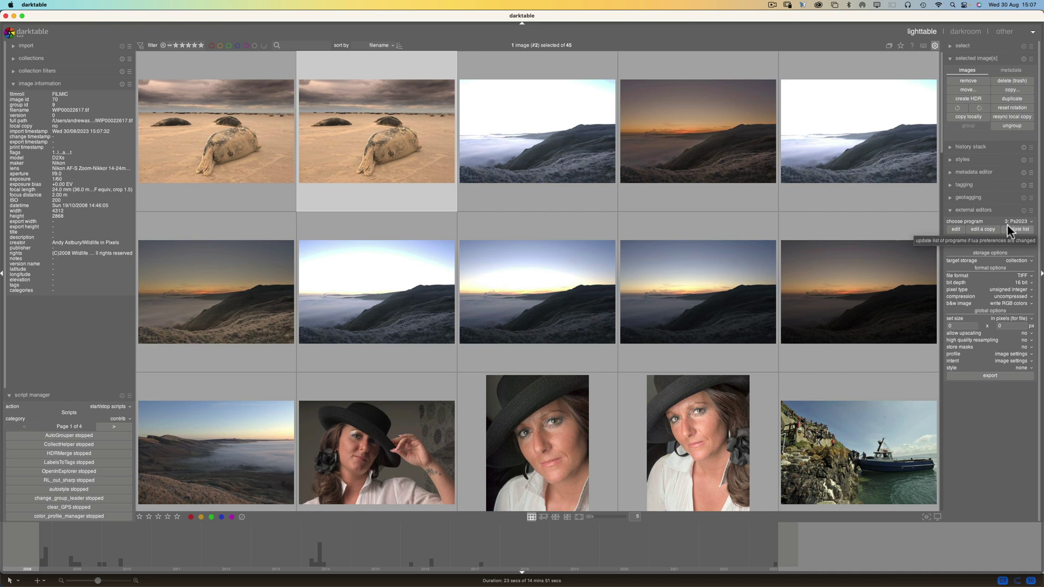
click(955, 230)
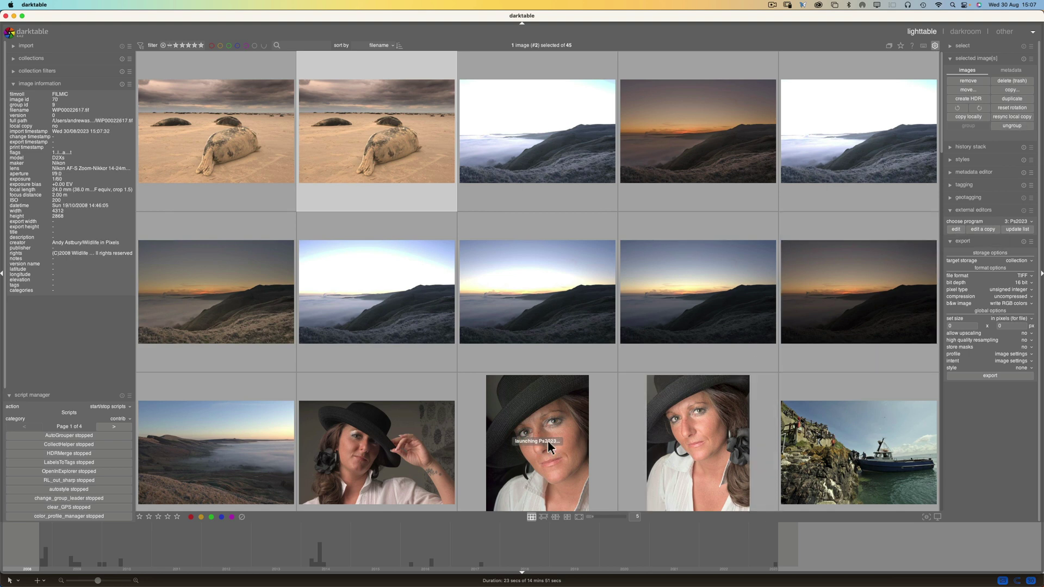
mouse_move(462, 585)
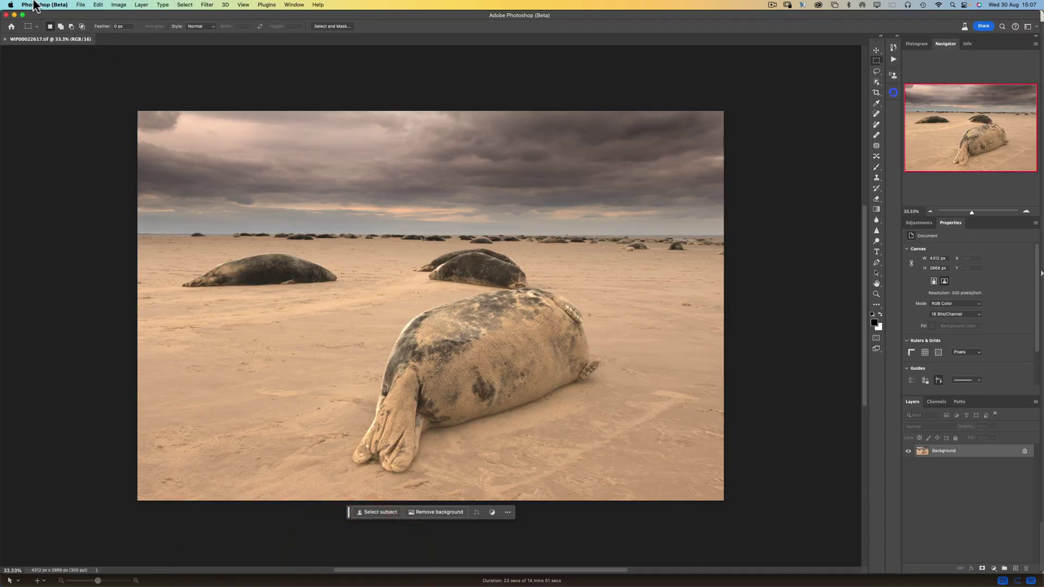
Quit Photoshop (Beta) from its application menu.
click(38, 5)
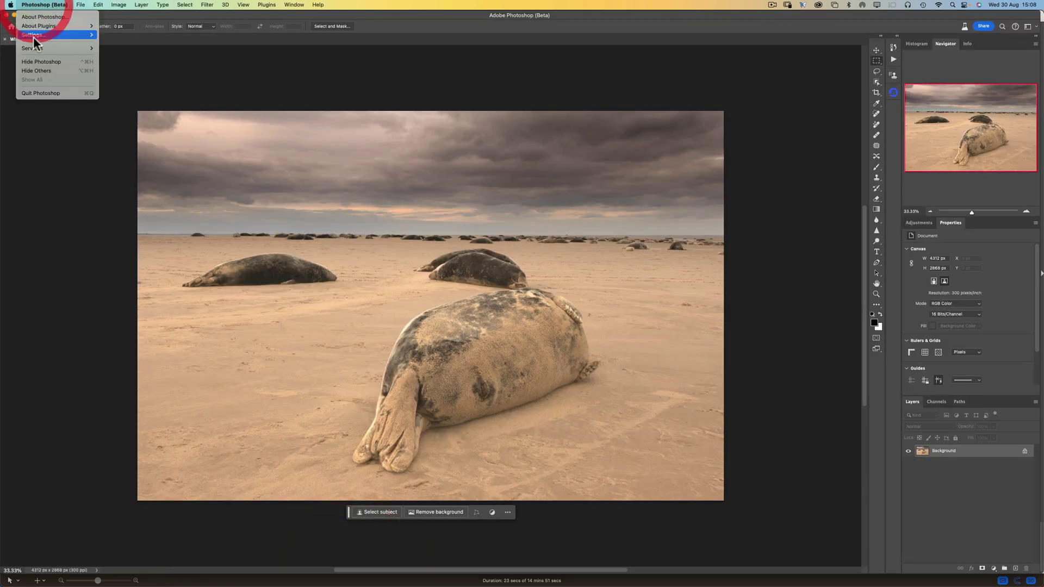
click(34, 92)
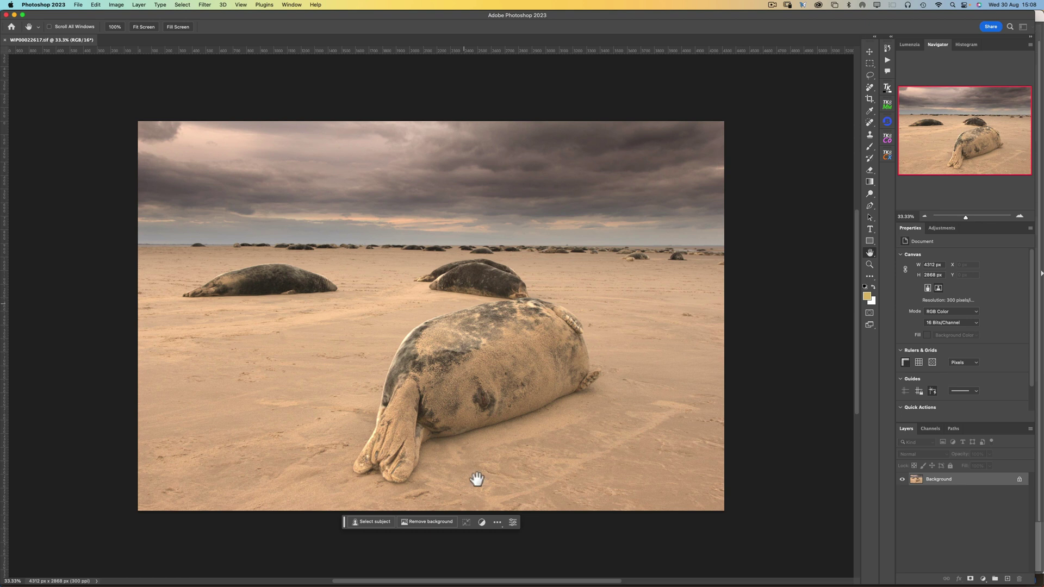
Show Document Profile in the status bar to confirm ProPhoto RGB at 16bpc.
click(95, 581)
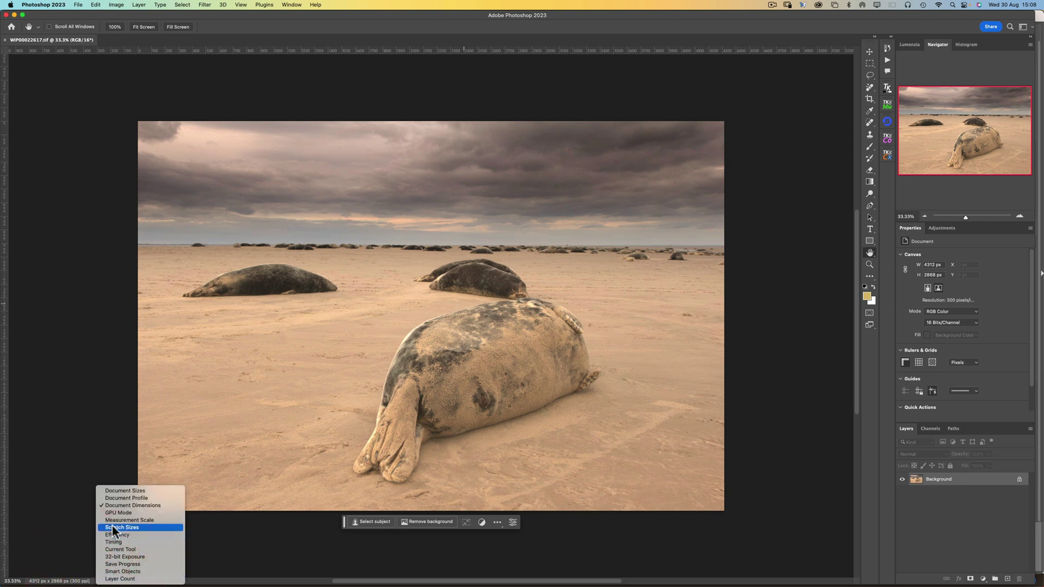
click(119, 499)
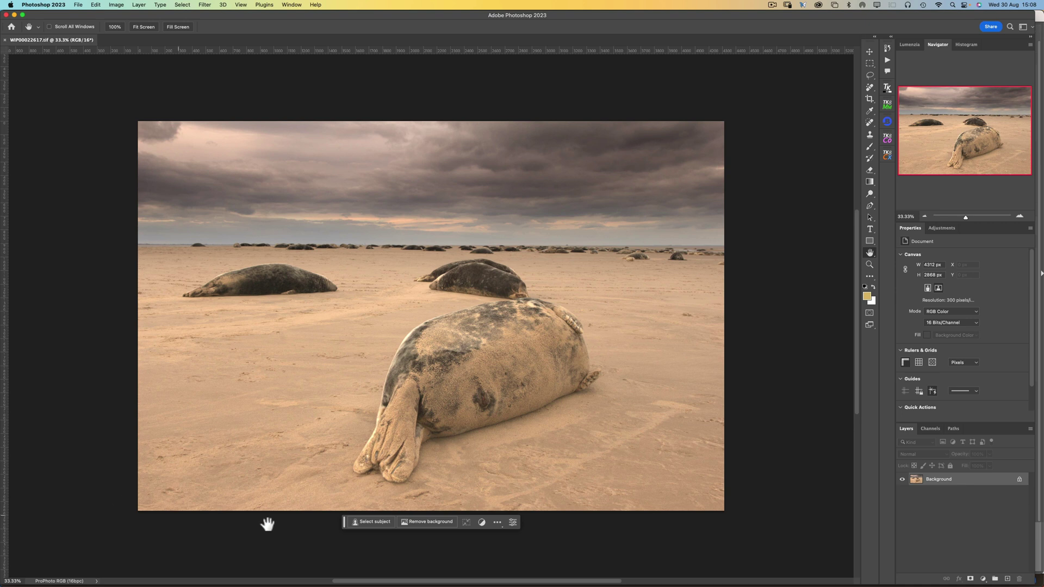
Bring darktable's lighttable with the seal TIFF and its original back to front.
mouse_move(522, 586)
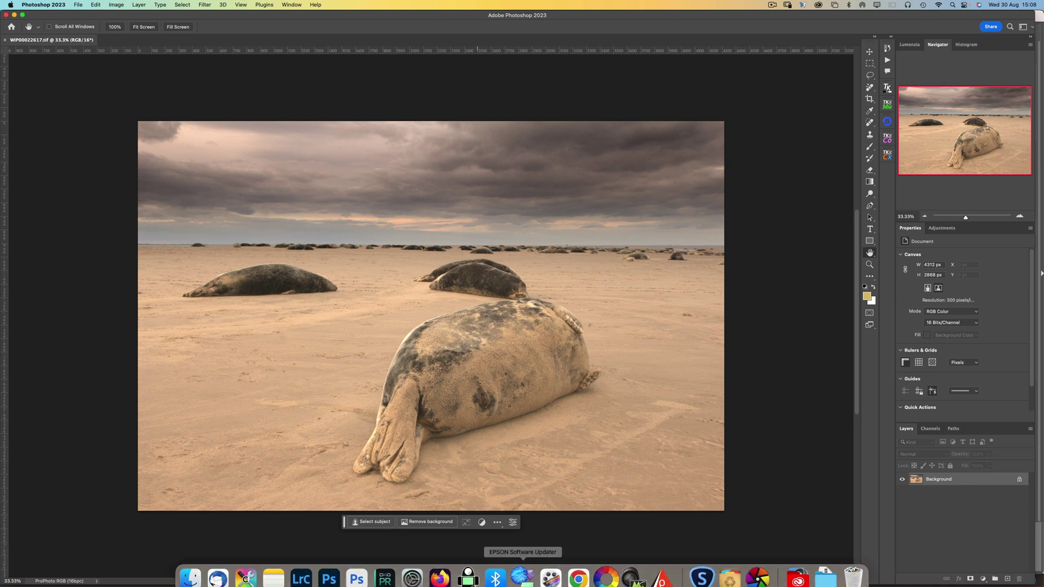
click(757, 569)
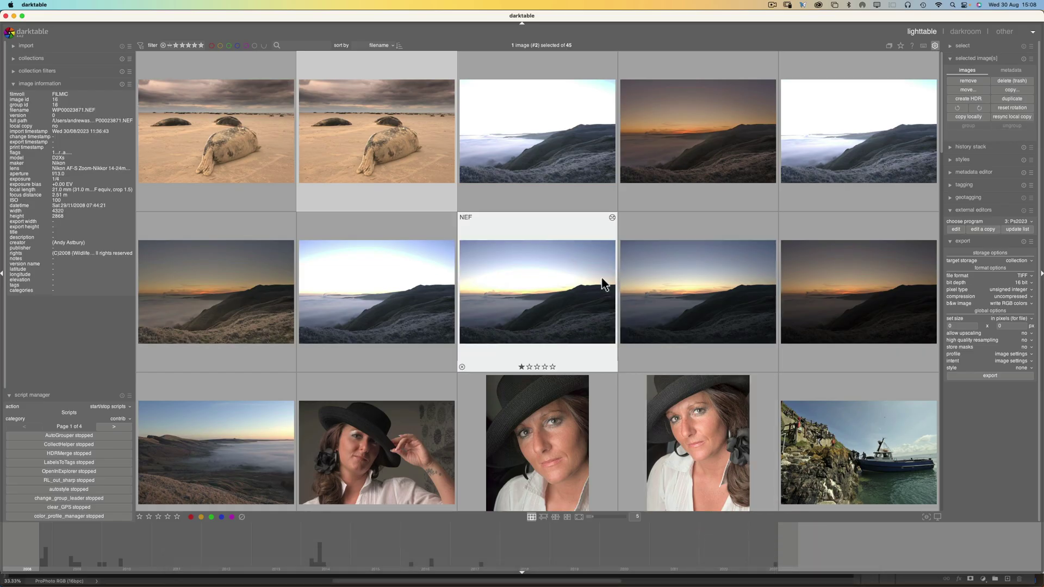